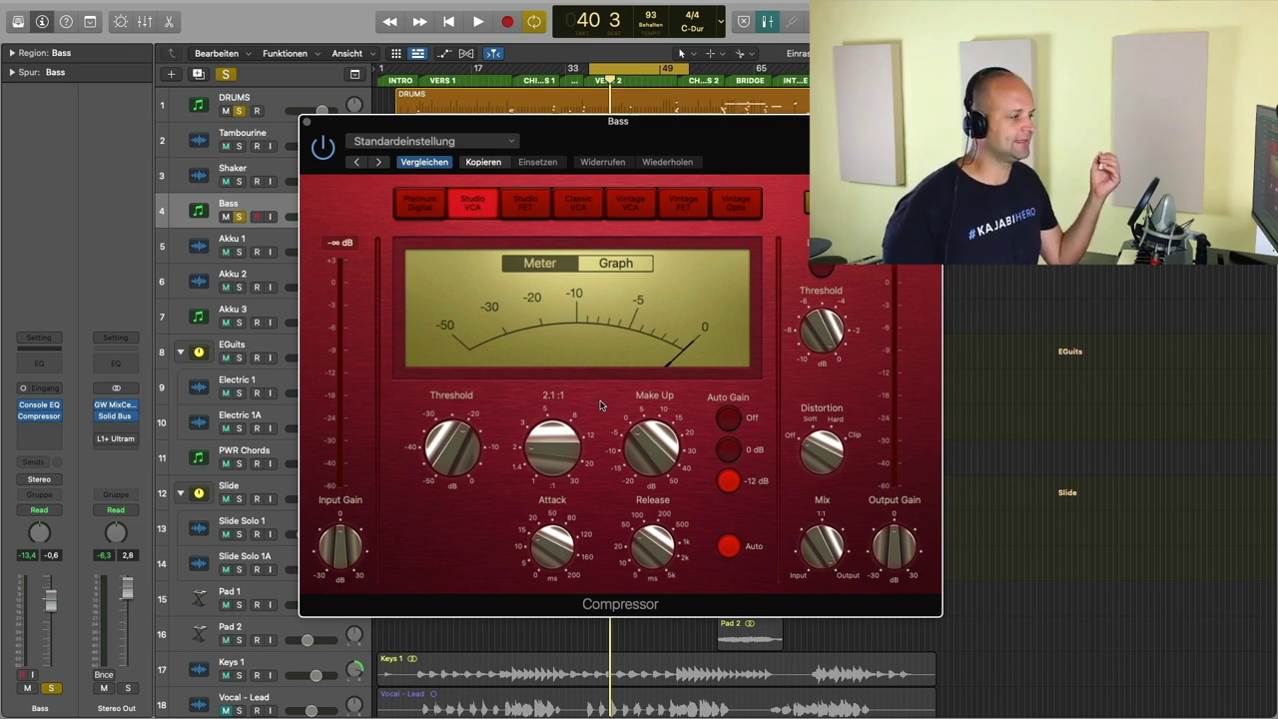
Configure the Bass compressor with Auto Gain off, a release of 91 ms and a ratio of 2.8:1
left_click(728, 420)
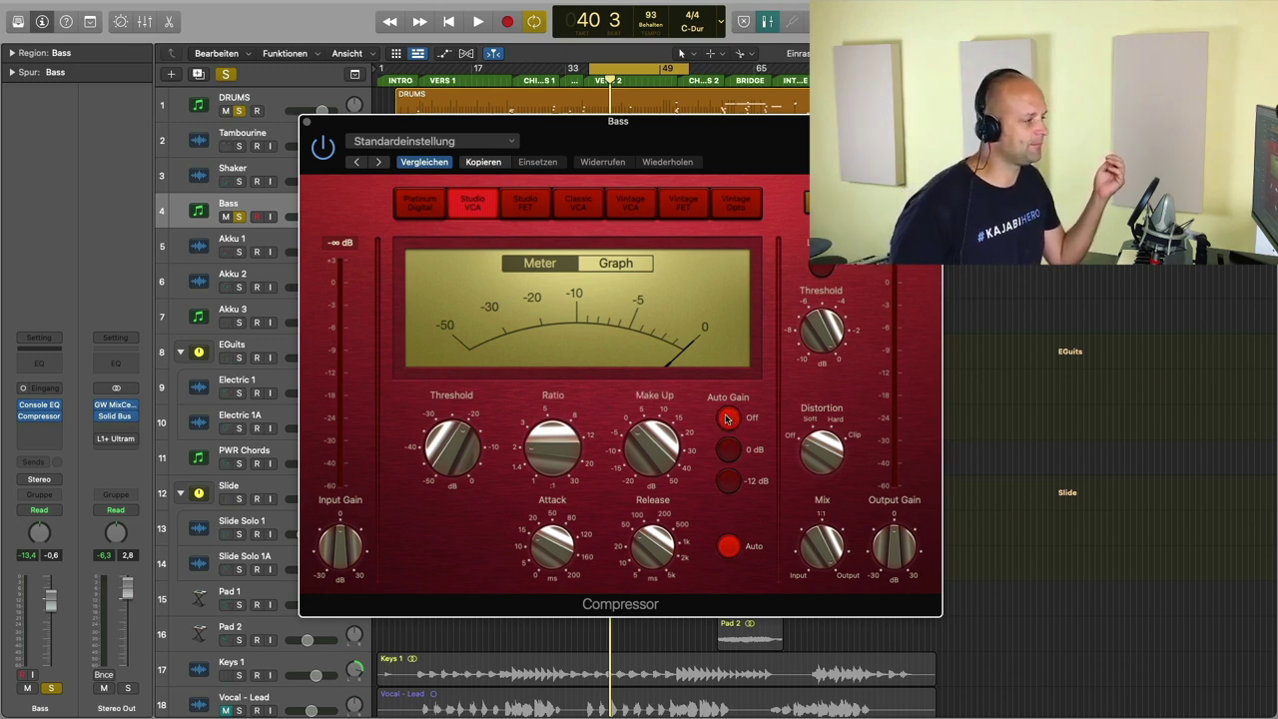
left_click_drag(652, 544, 652, 540)
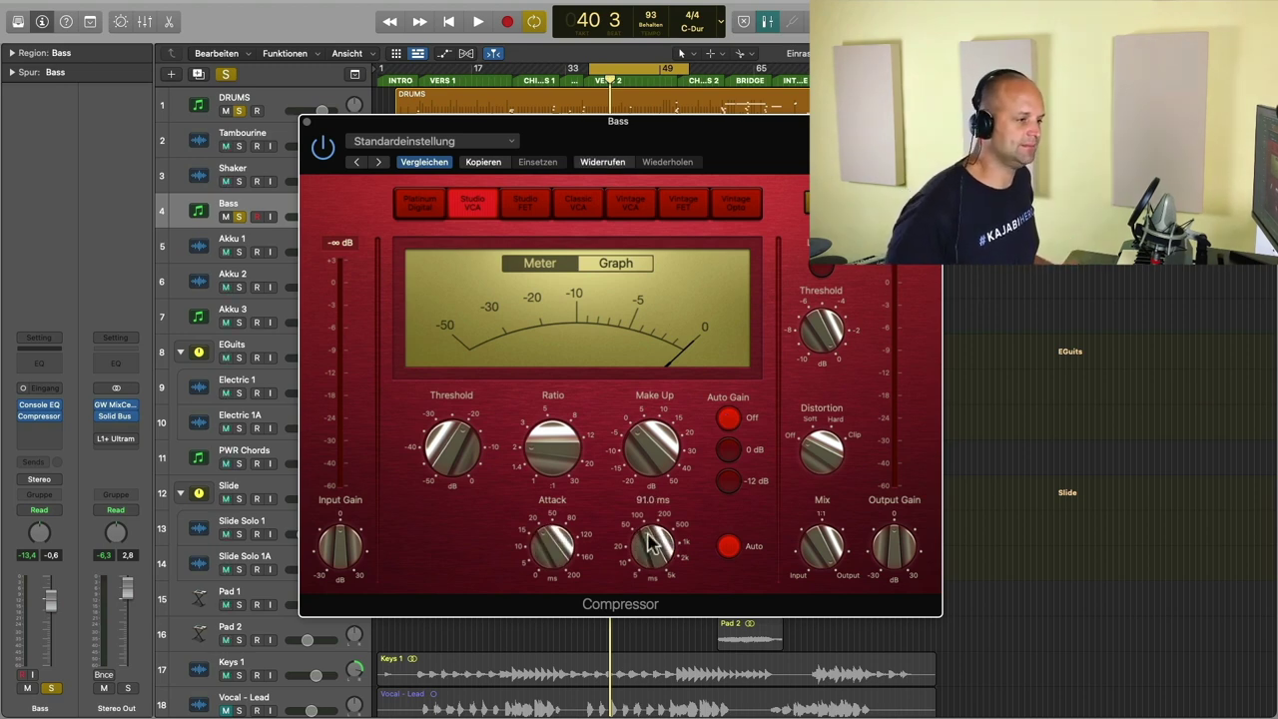
mouse_move(542, 447)
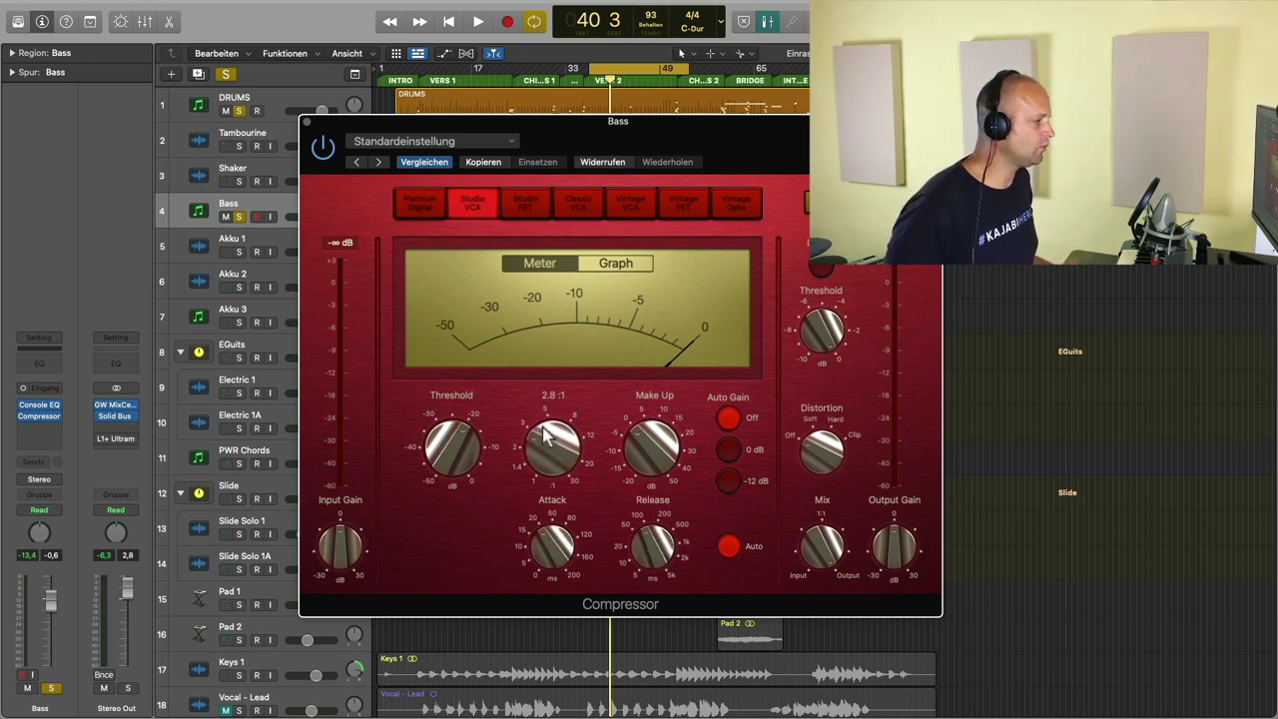
mouse_move(648, 443)
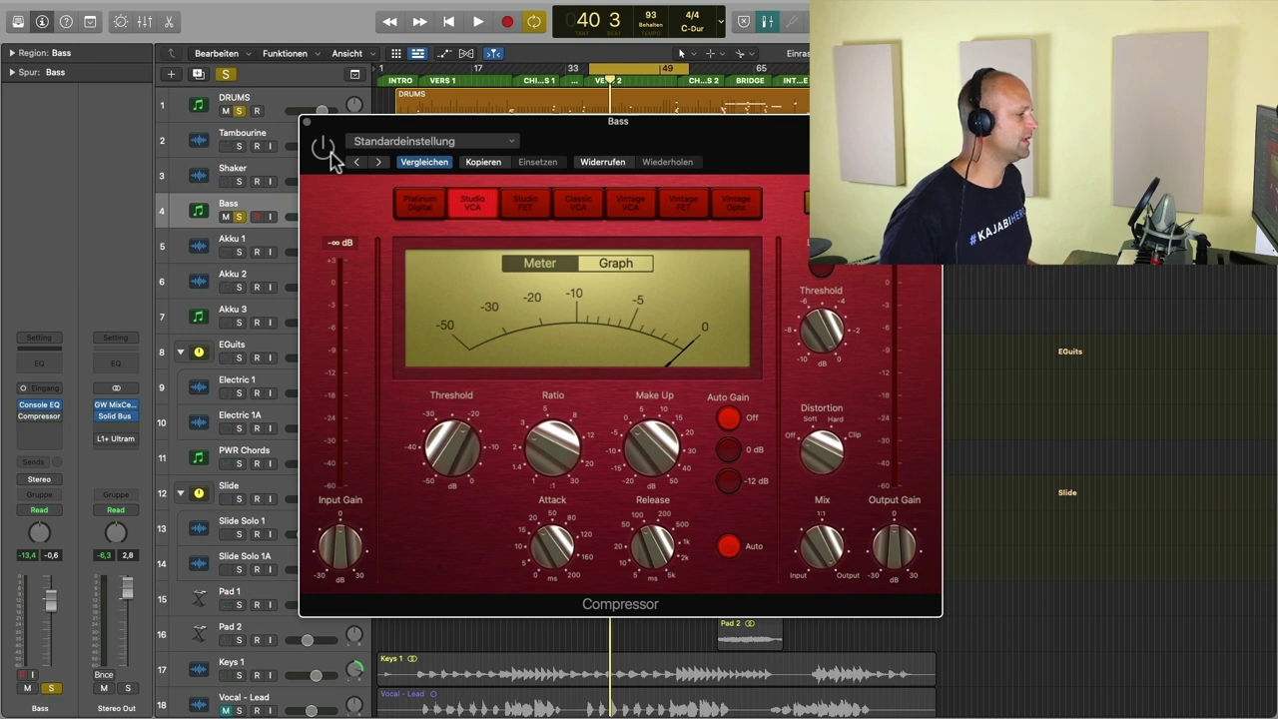
Play Verse 2 to compare the Bass compressor bypassed and active, and lower its threshold slightly
key("space")
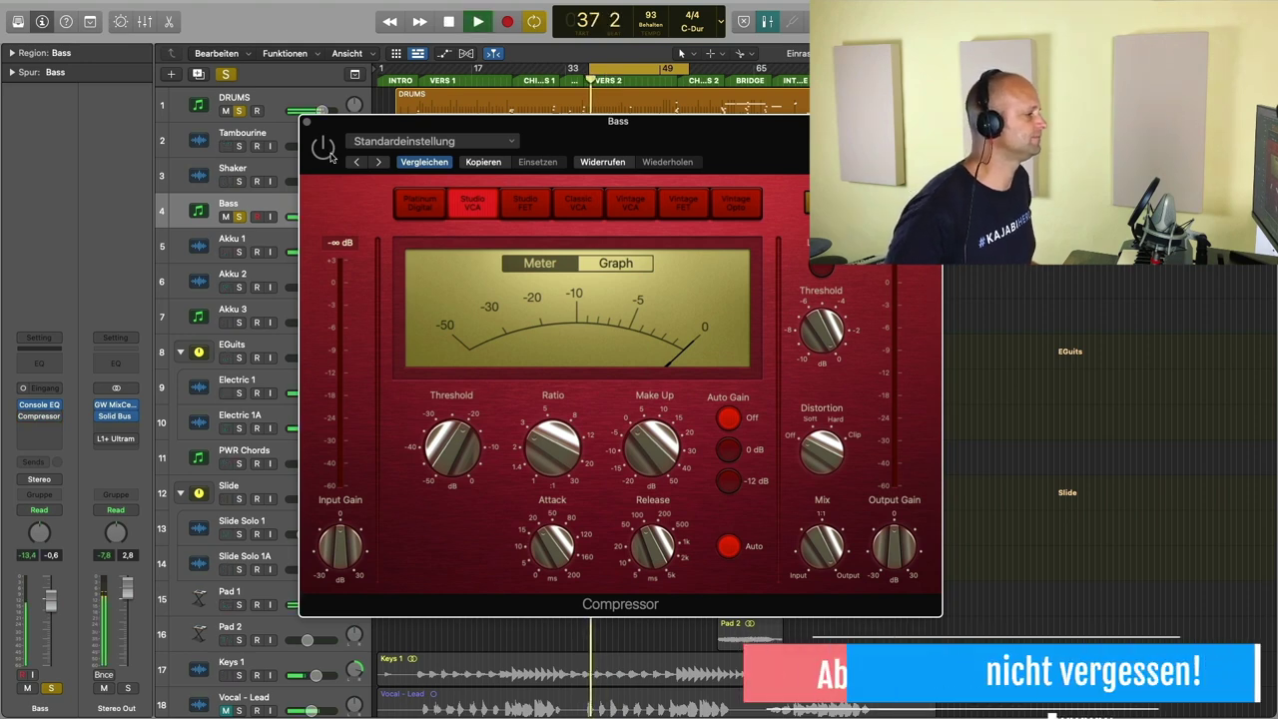
mouse_move(642, 417)
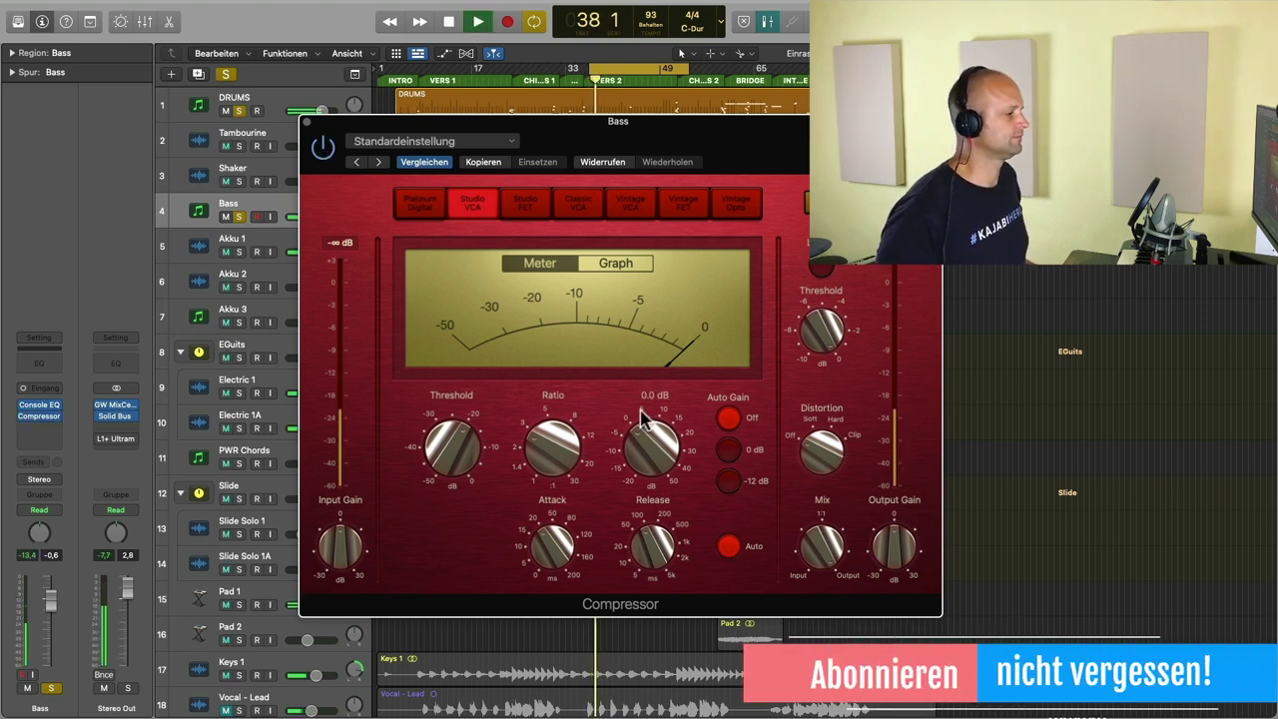
mouse_move(457, 450)
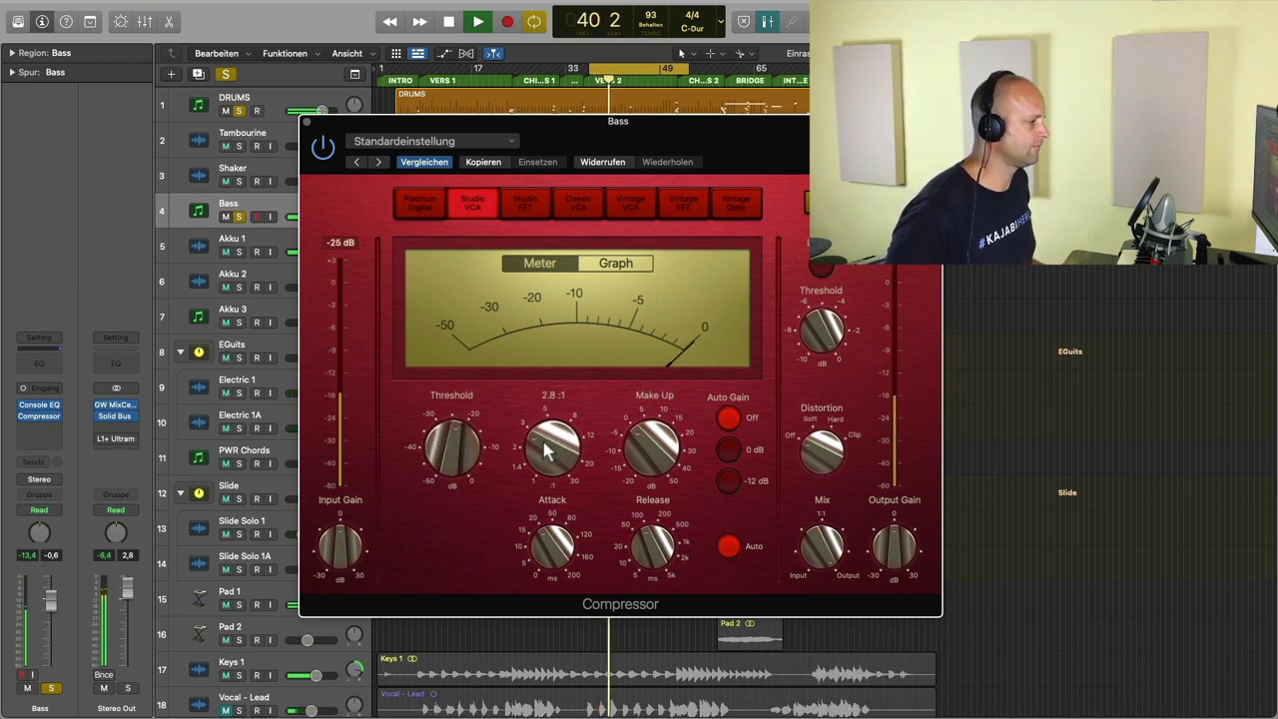
Shift the playback cycle forward to Chorus 2 and watch the Bass compression in the graph display until stopping playback
key("shift+super+period")
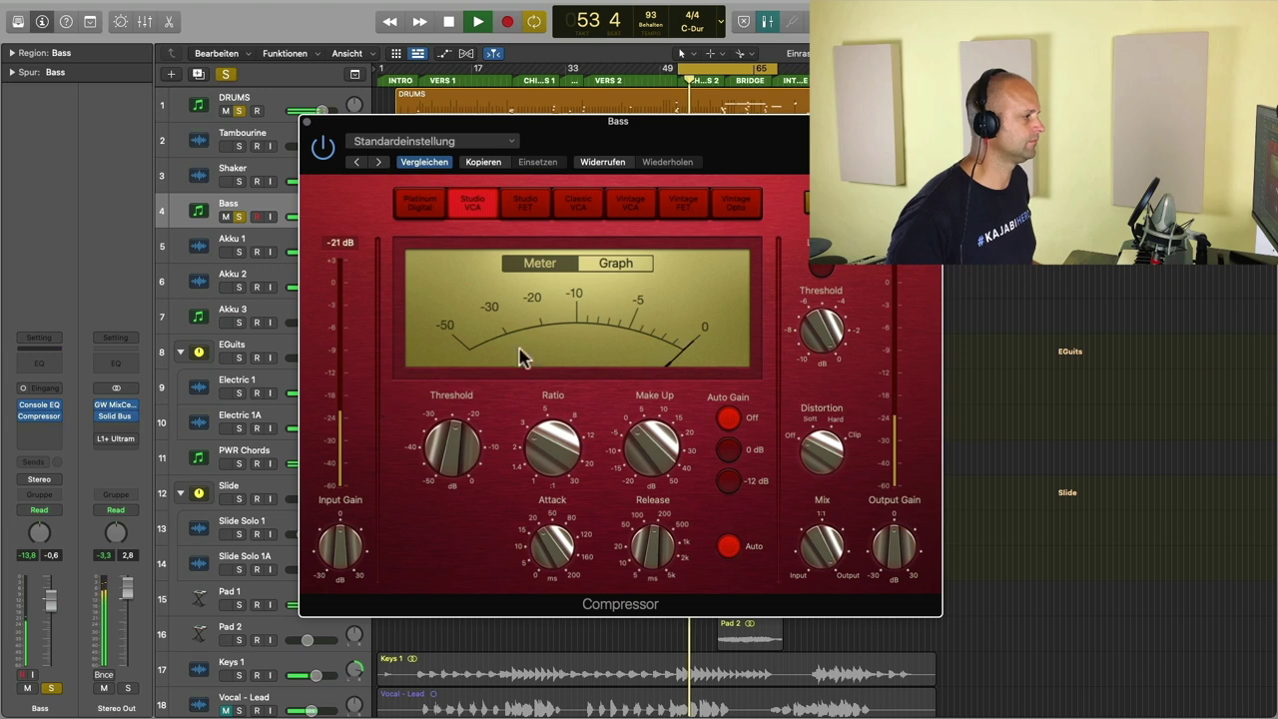
left_click(609, 266)
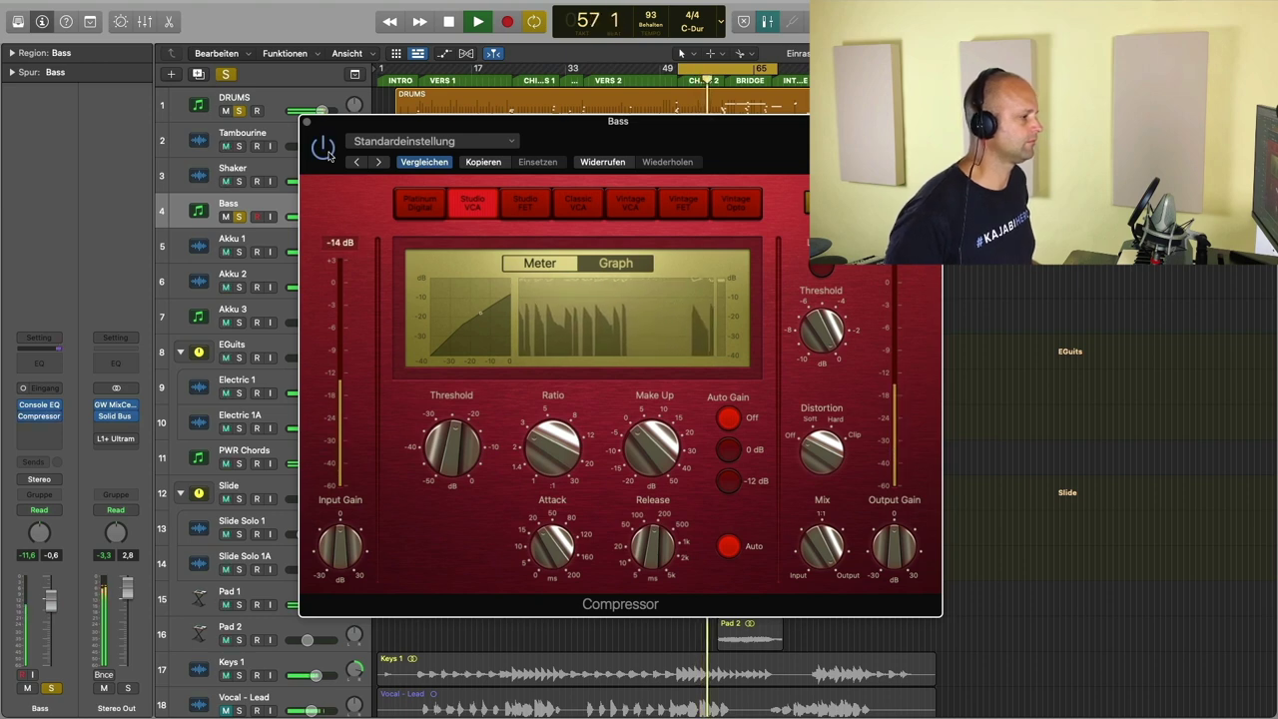
key("space")
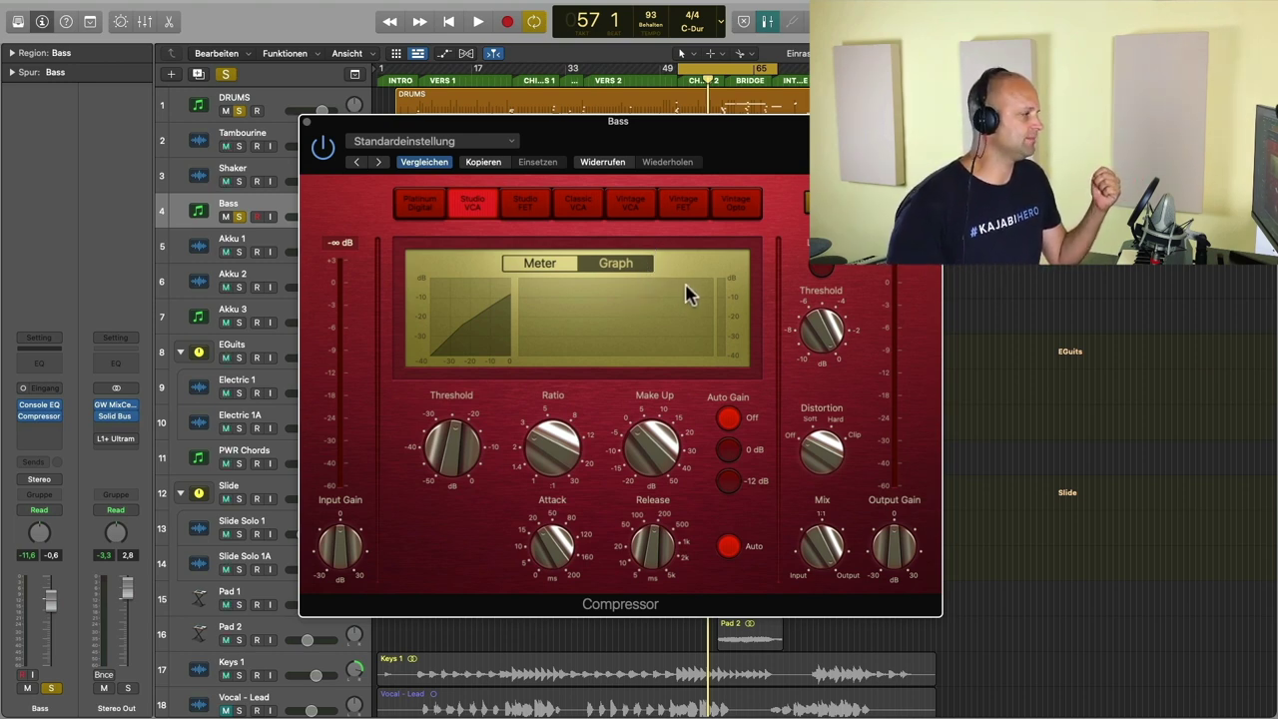
Close the Bass compressor and switch the solos from DRUMS and Bass to Akku 1, Akku 2 and Akku 3
left_click(308, 121)
left_click(239, 217)
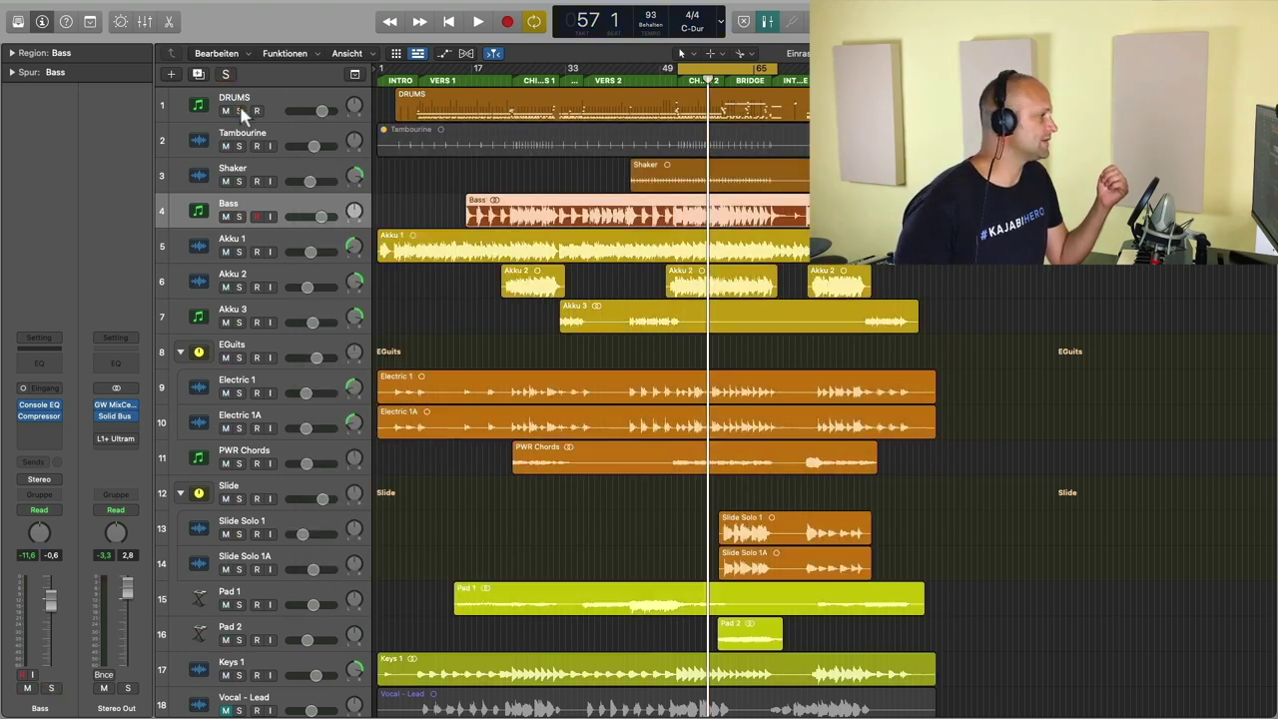
left_click(292, 248)
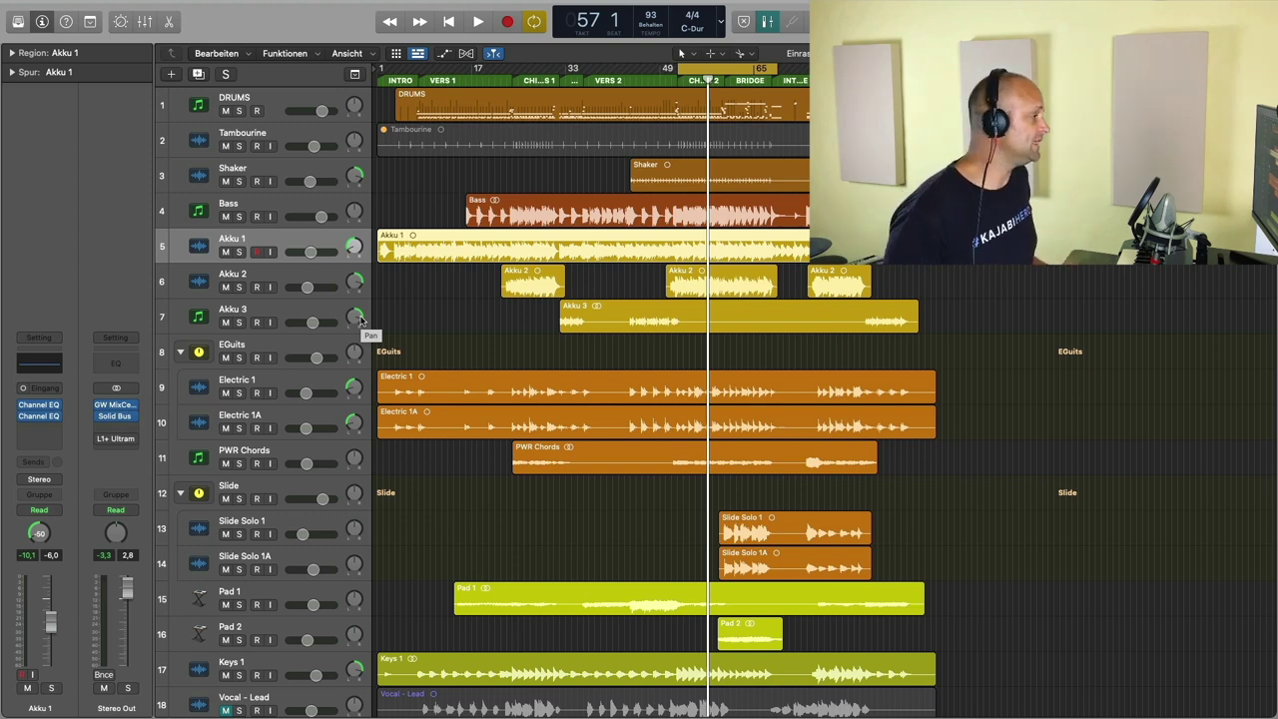
left_click(239, 252)
left_click(240, 287)
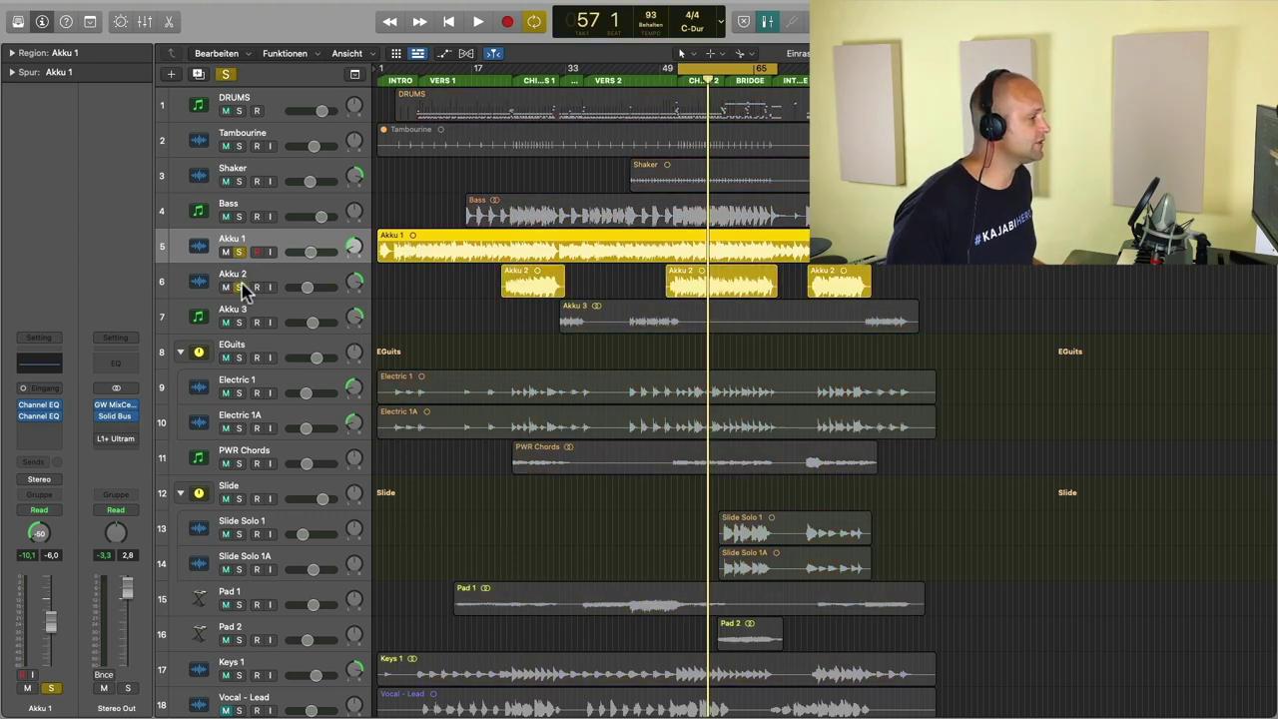
left_click(239, 322)
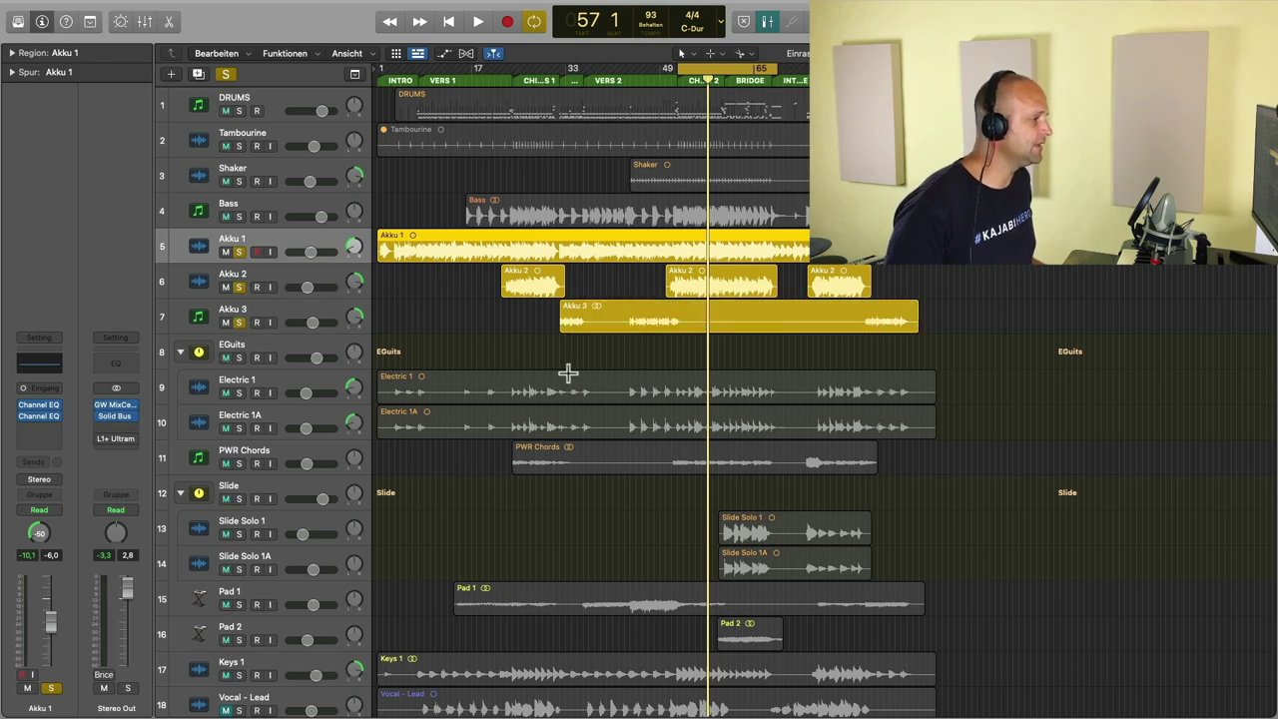
Move the cycle range over the end of Verse 2 and Chorus 2, and clear the solos on the Akku tracks
left_click_drag(742, 70, 566, 70)
left_click(289, 319)
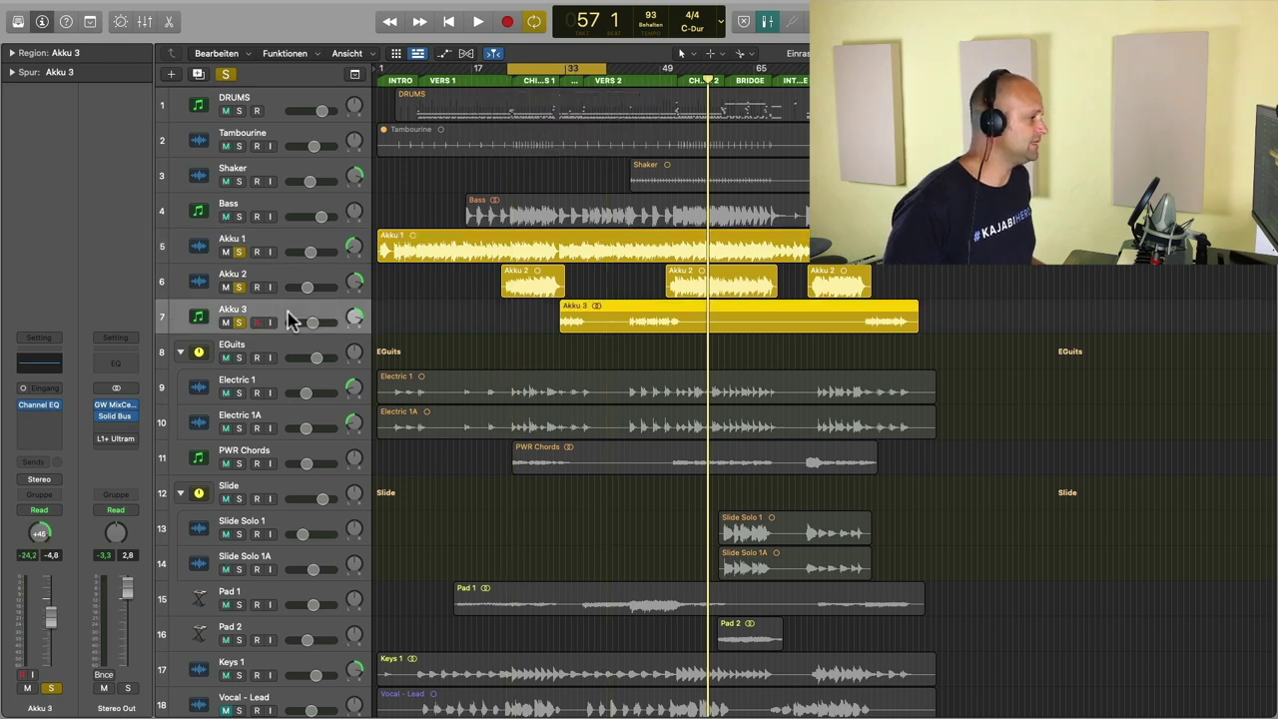
left_click_drag(579, 70, 699, 100)
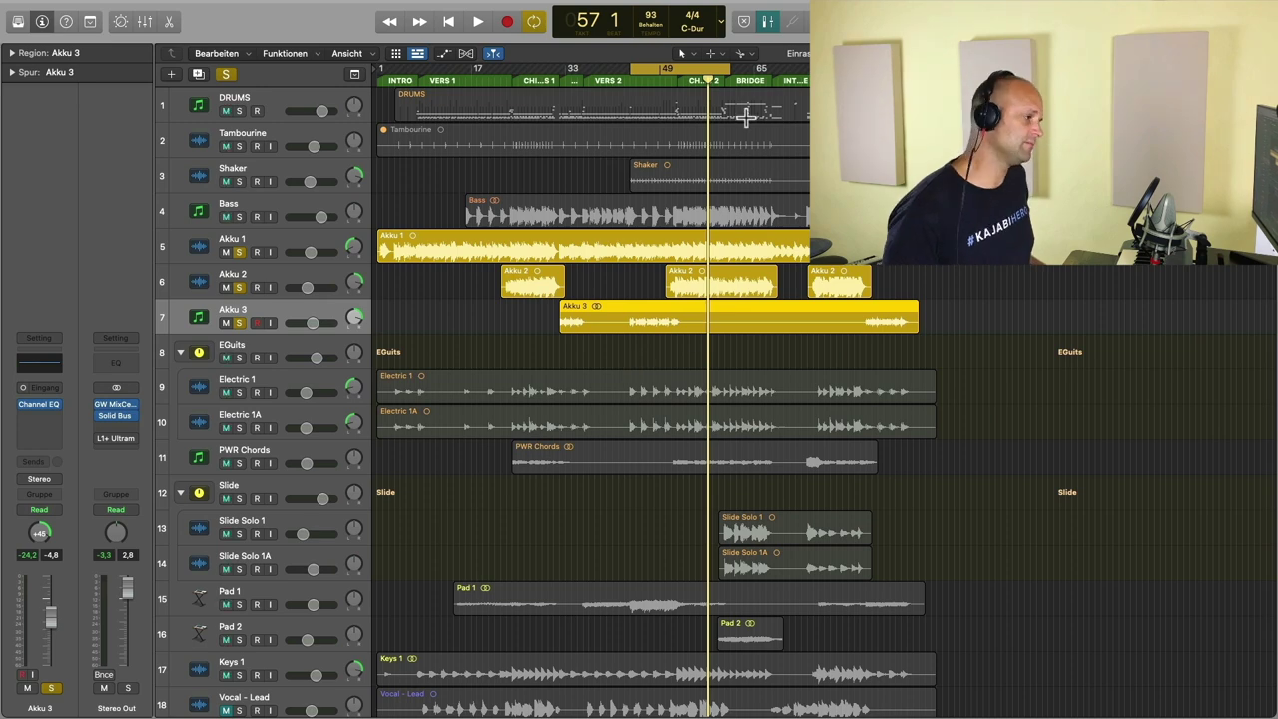
left_click(239, 288)
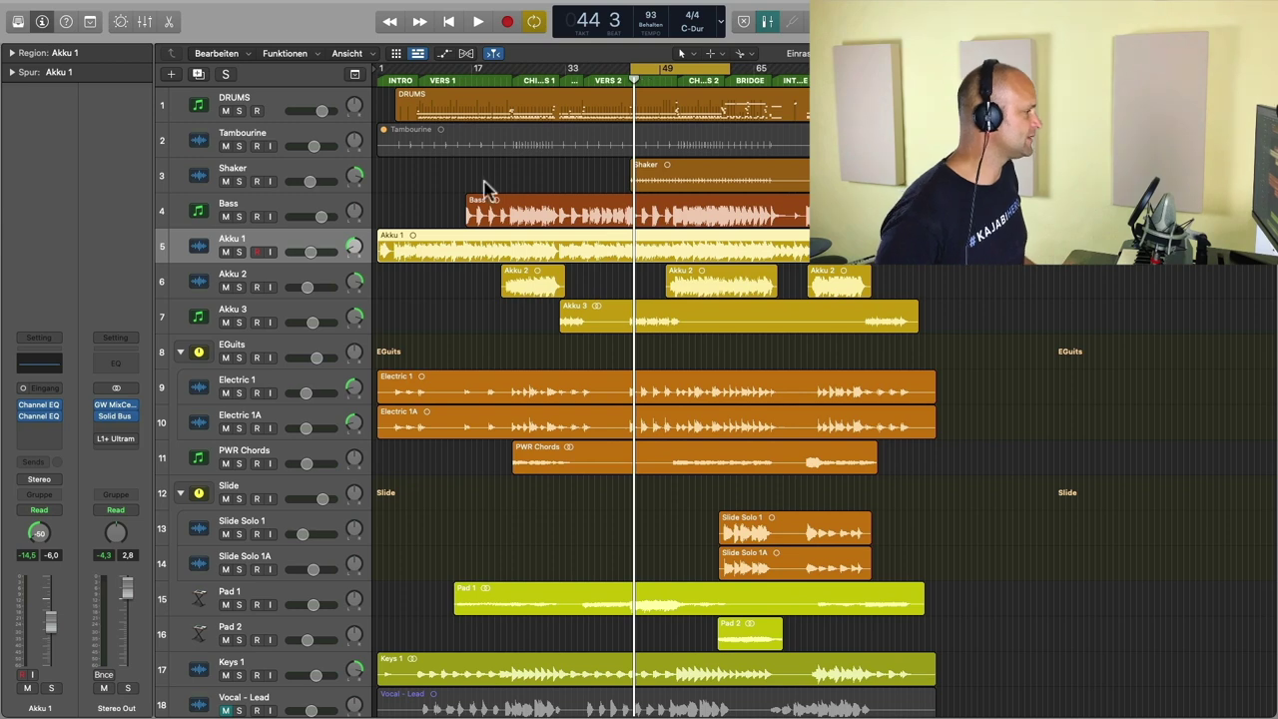
Solo Akku 1, open its first Channel EQ and play the track
key("e")
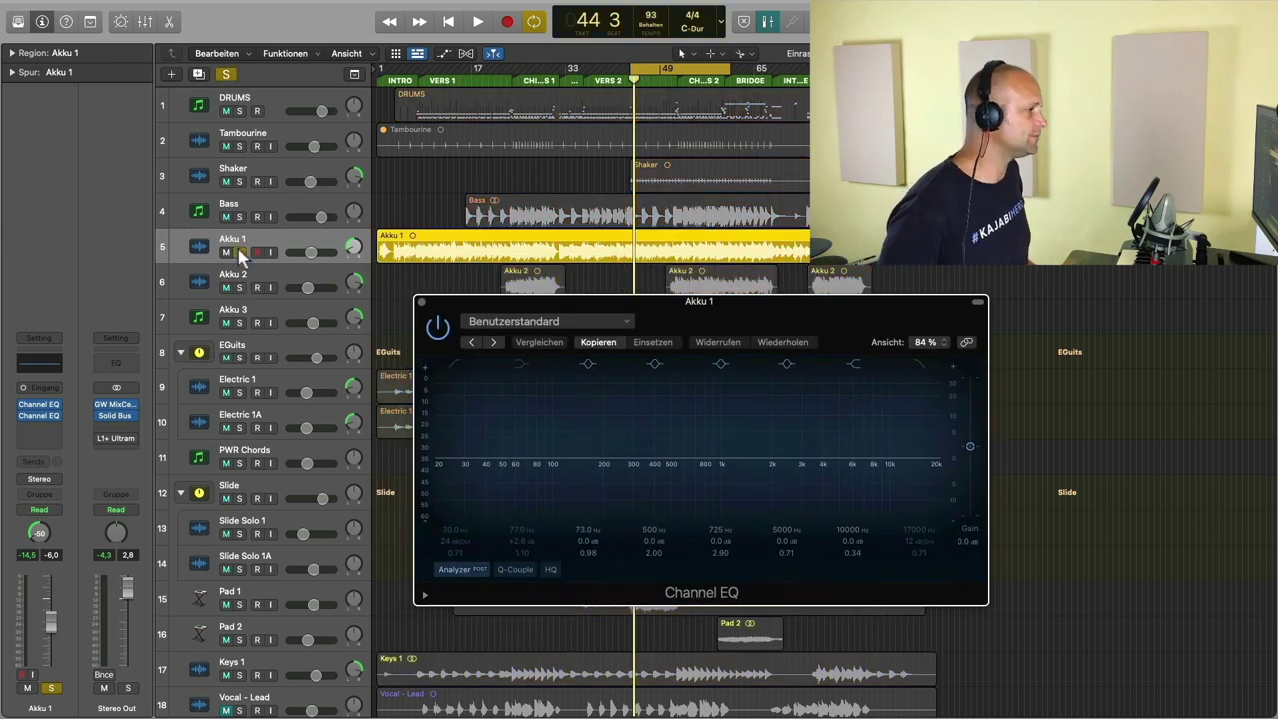
key("e")
left_click(240, 253)
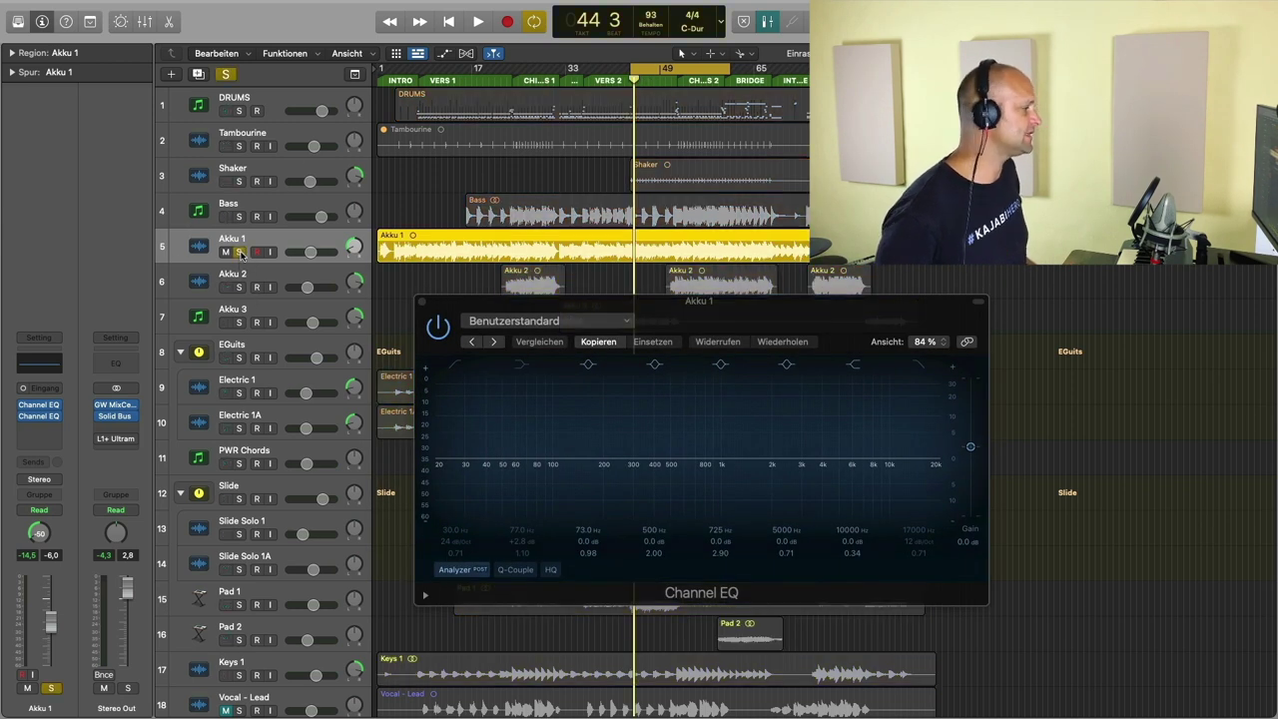
key("space")
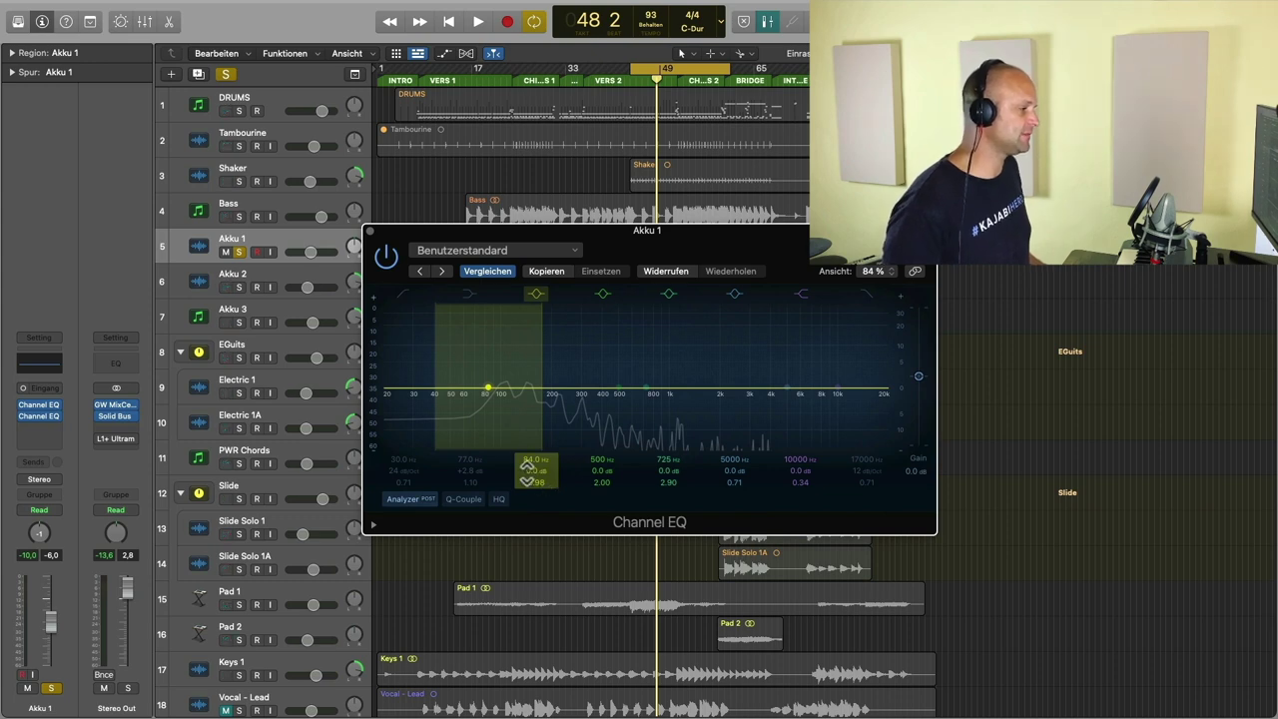
During playback, boost the low peak band of Akku 1's Channel EQ by 4.2 dB at 91.5 Hz with a Q of 1.40
key("space")
left_click_drag(489, 390, 494, 376)
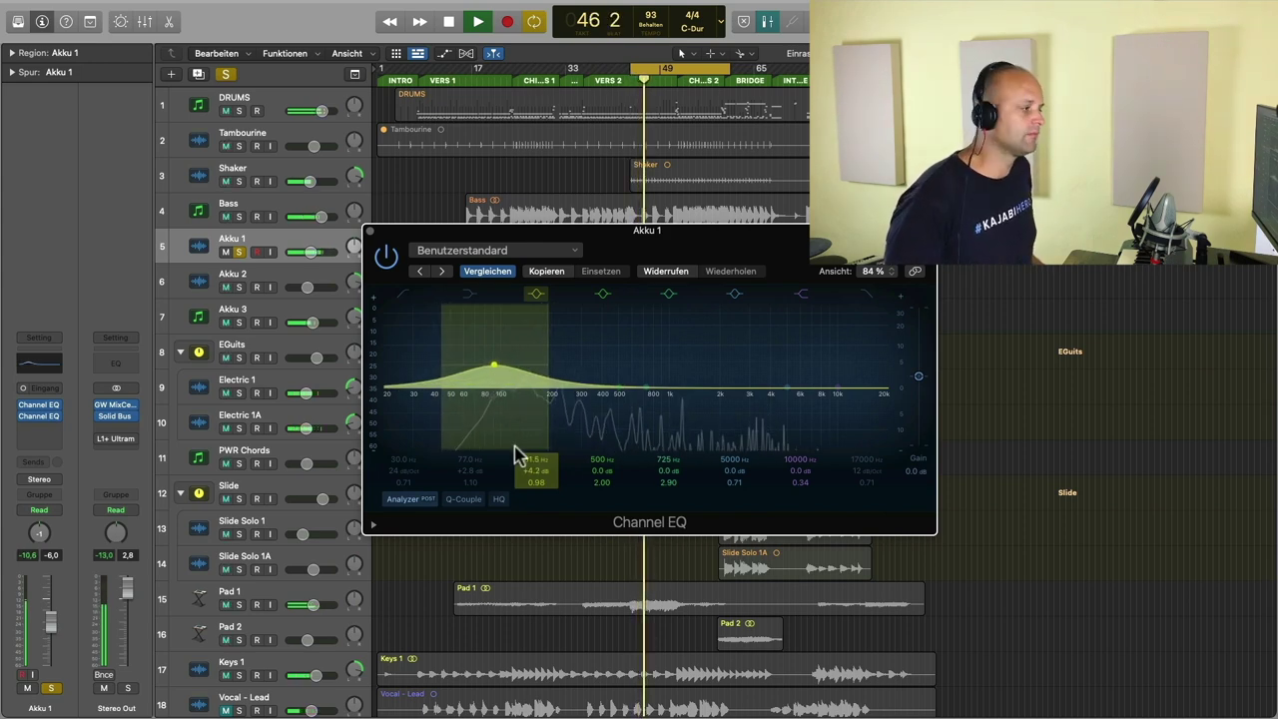
left_click_drag(529, 483, 526, 489)
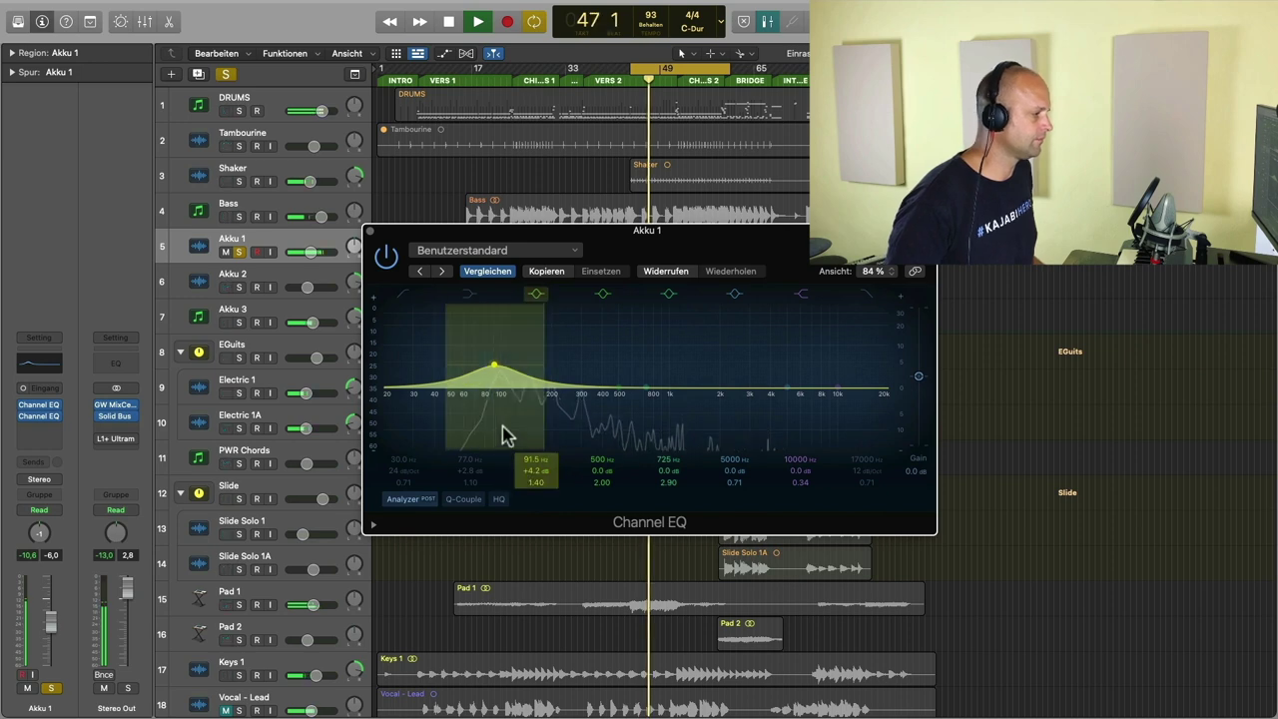
Compare Akku 1 with the low boost bypassed and active, and stop playback
left_click(386, 257)
left_click(386, 260)
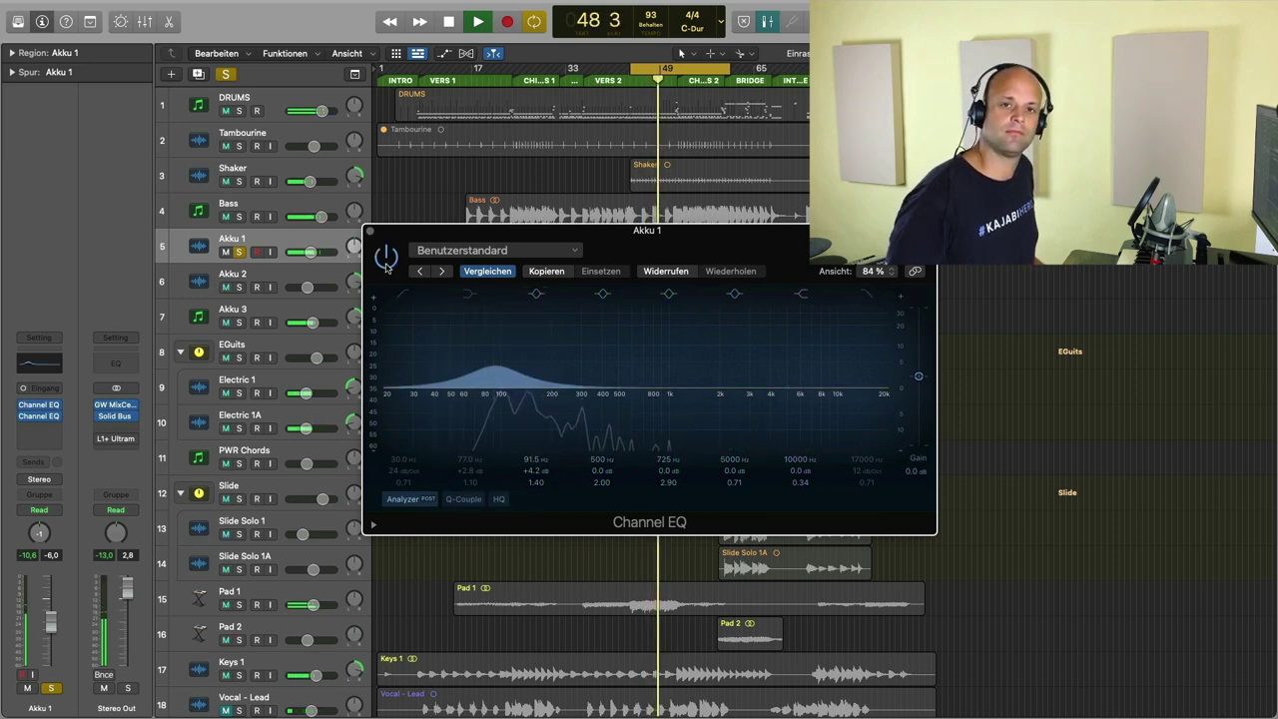
key("space")
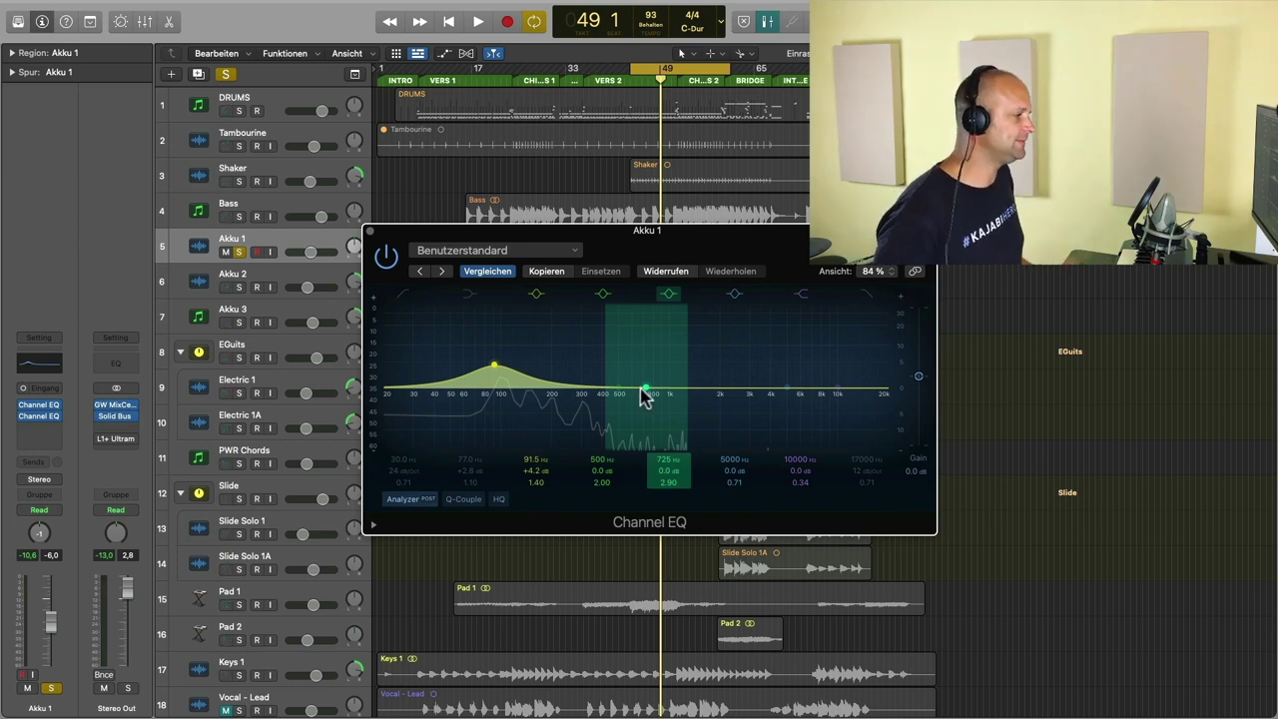
During playback, set Akku 1's EQ bands to -2.3 dB at 500 Hz, +1.4 dB at 5000 Hz and +7.3 dB at 10000 Hz
key("space")
left_click_drag(602, 470, 602, 492)
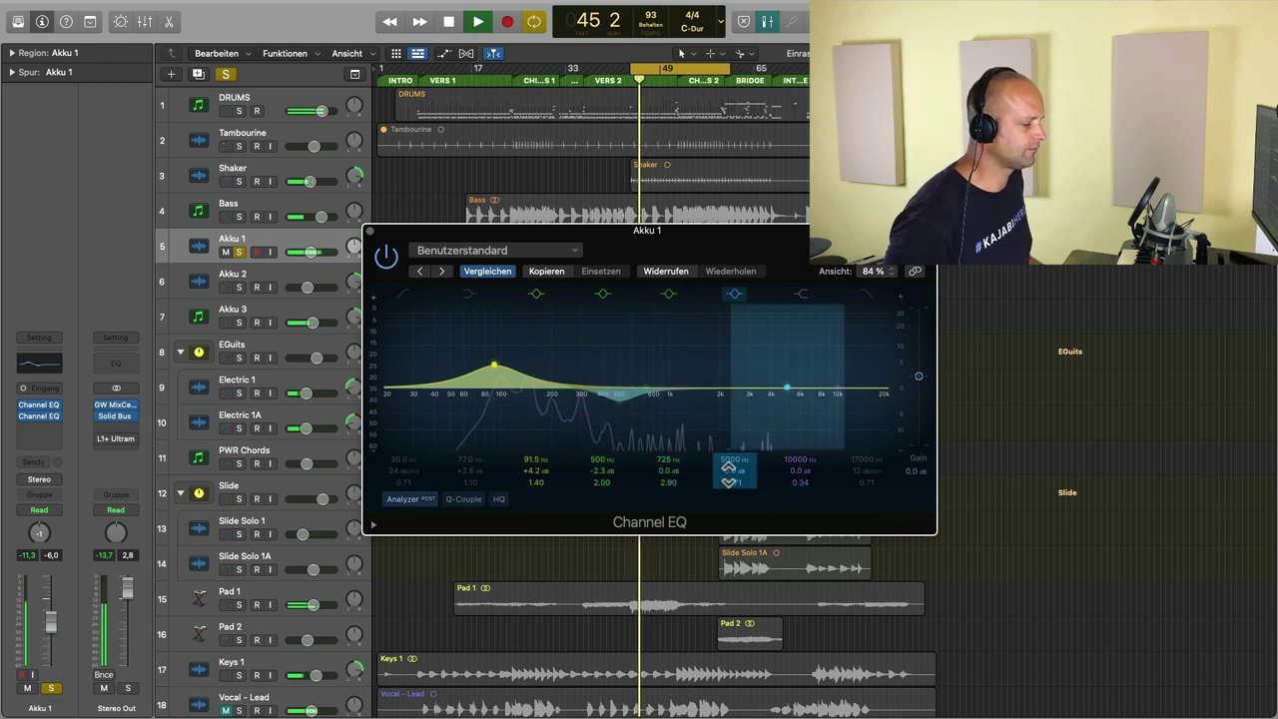
left_click_drag(729, 471, 729, 456)
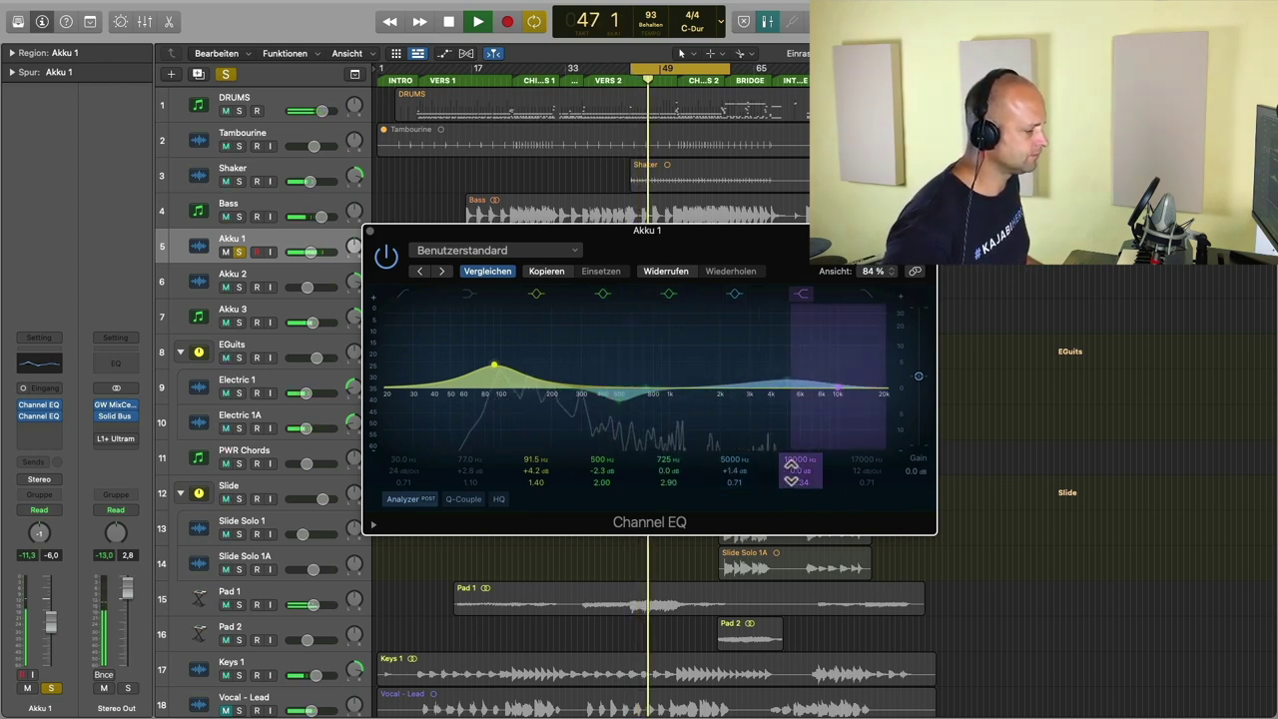
left_click_drag(791, 470, 791, 448)
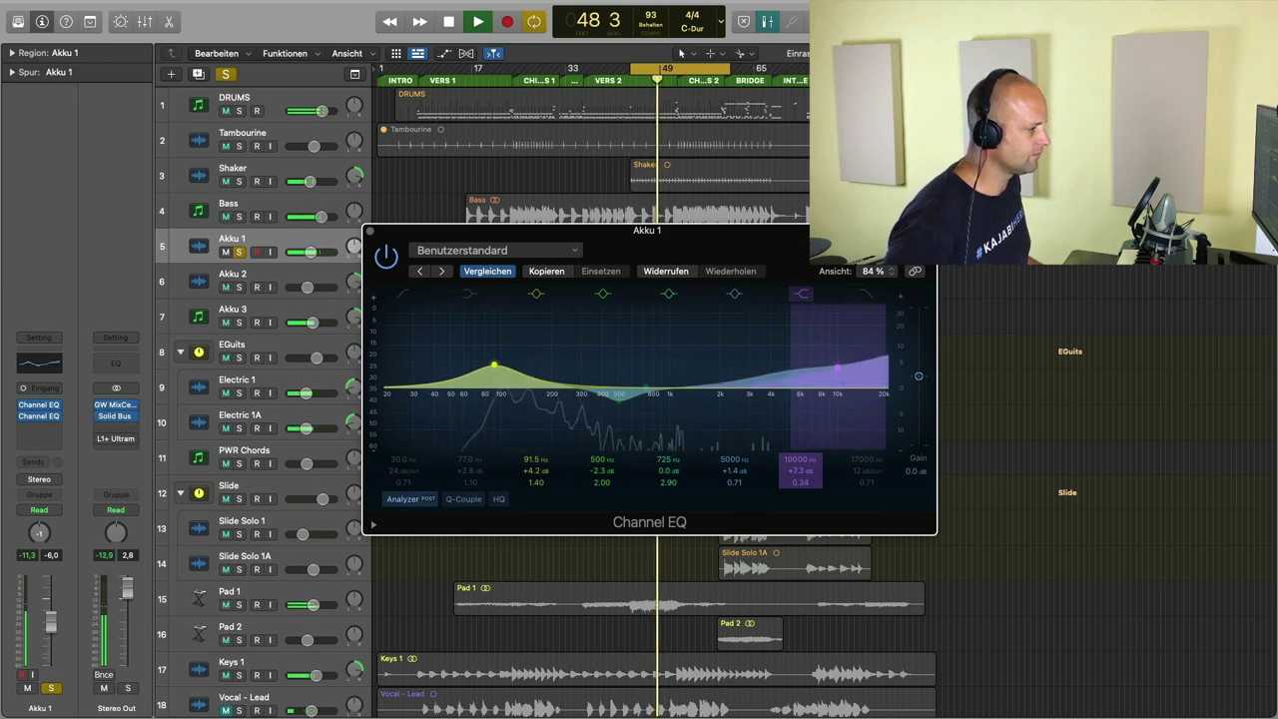
Compare Akku 1 with the complete EQ curve bypassed and active, stop playback and close the EQ
left_click(387, 255)
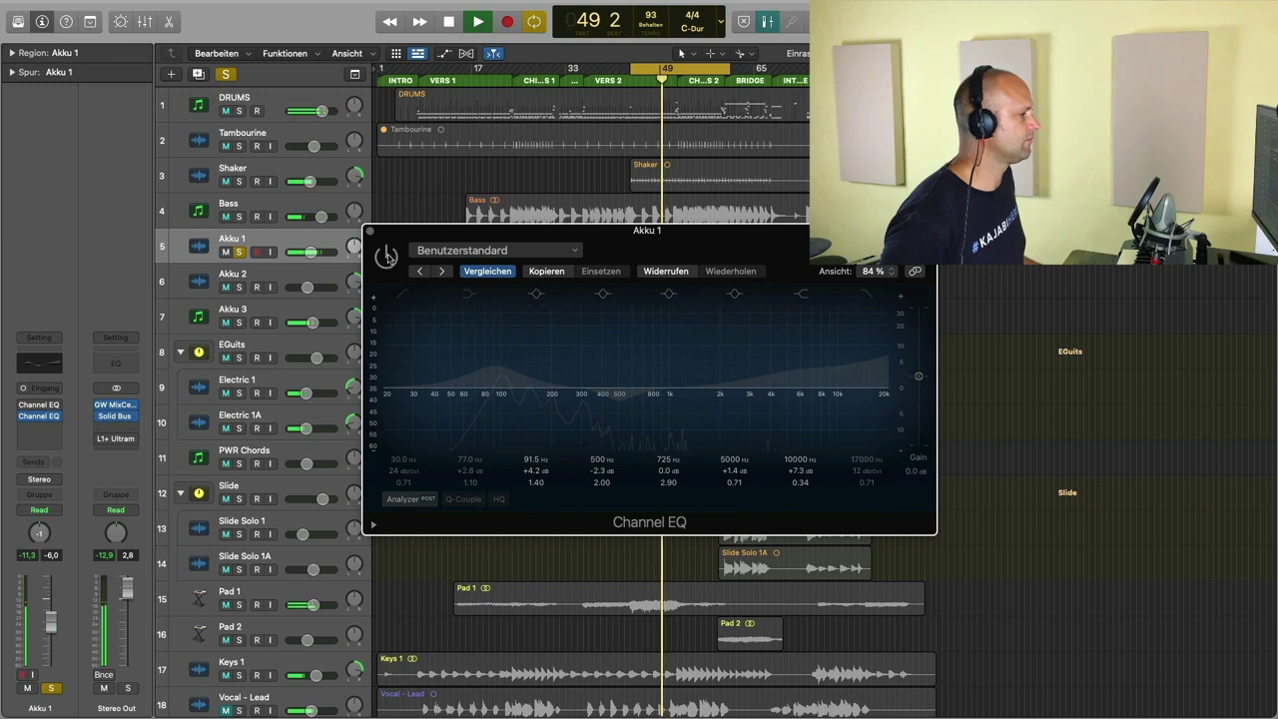
left_click(386, 256)
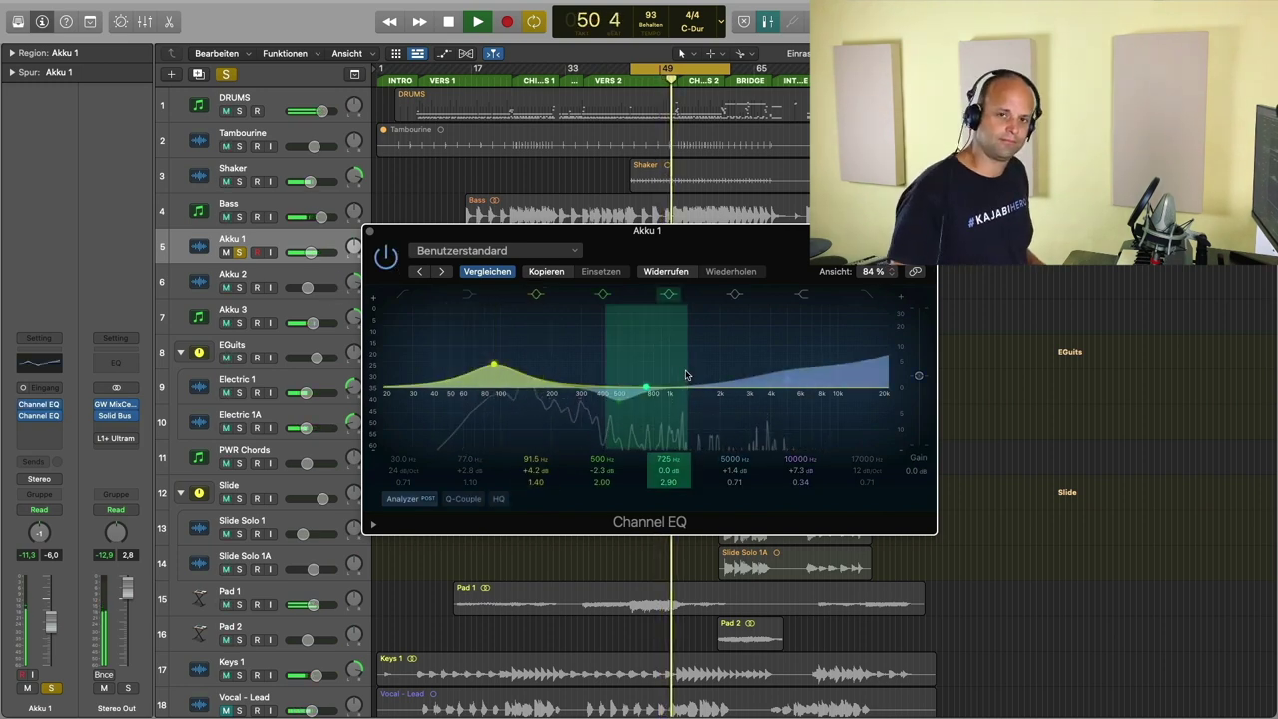
key("space")
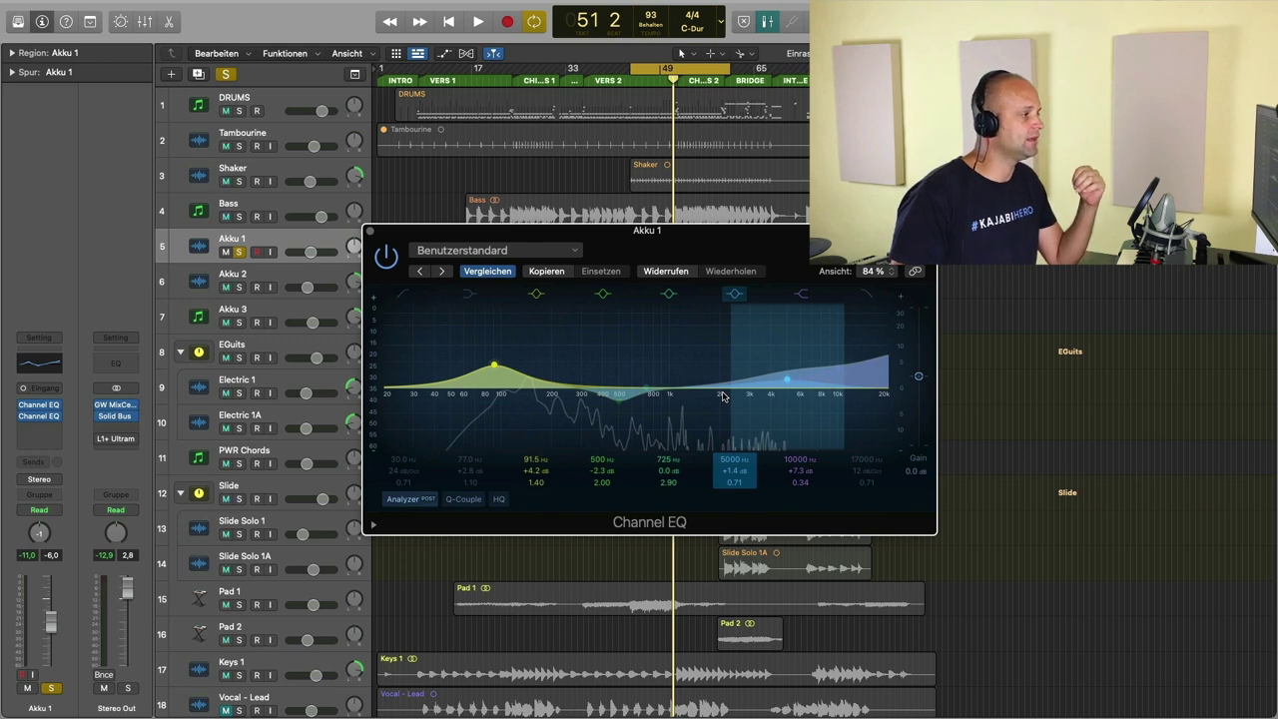
left_click(369, 232)
Reselect the Akku 1 track and open its second Channel EQ
left_click(295, 281)
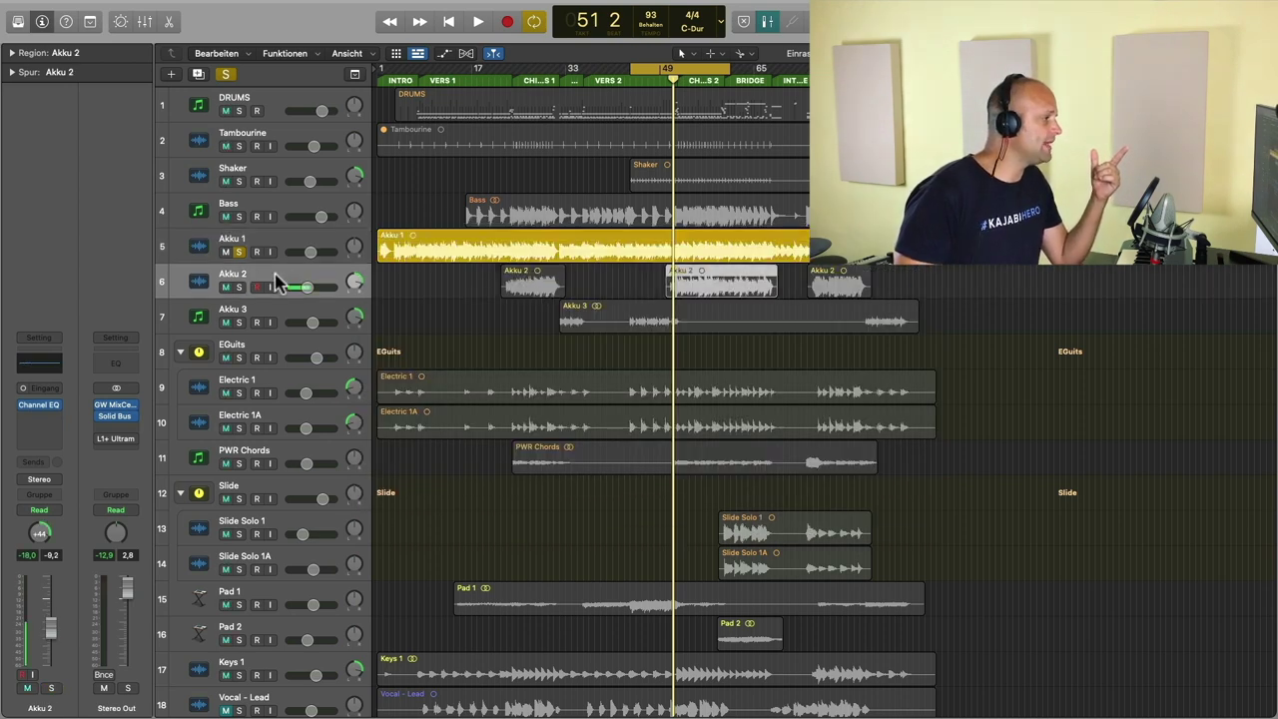
left_click(262, 251)
left_click(40, 415)
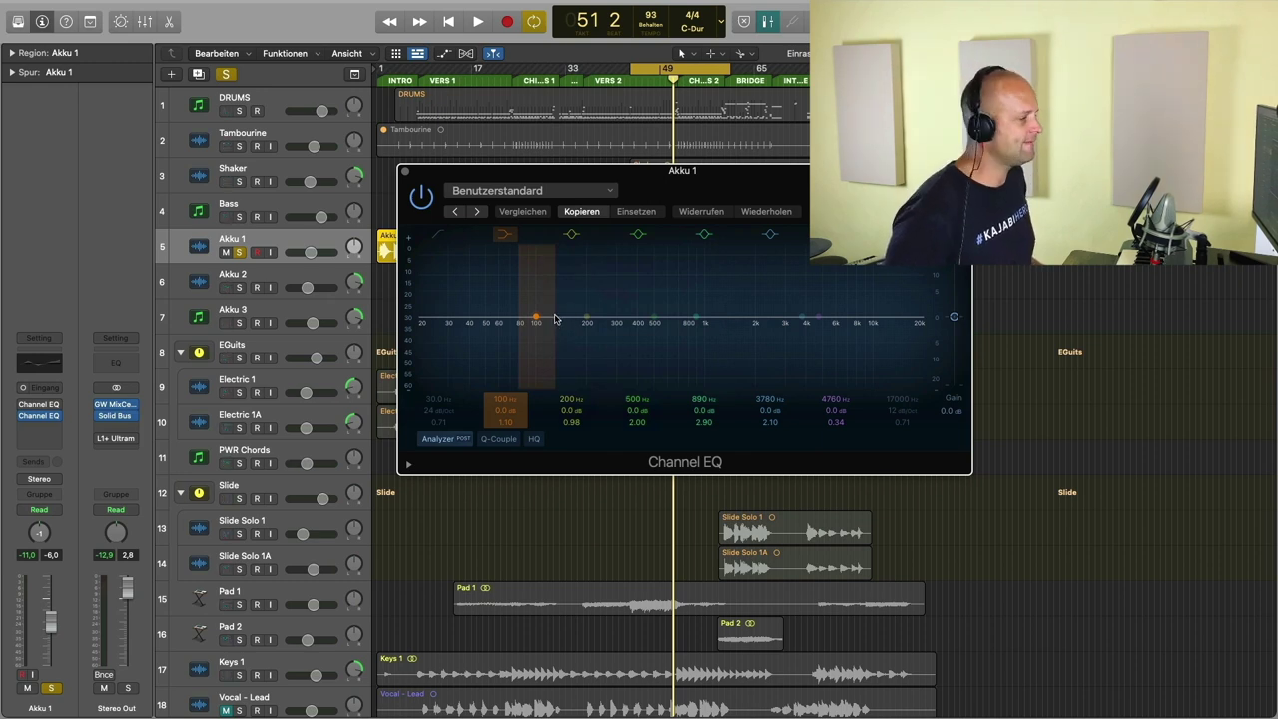
During playback, cut the second EQ's low shelf at 100 Hz by 13.4 dB and its 197 Hz band by 2.2 dB
key("space")
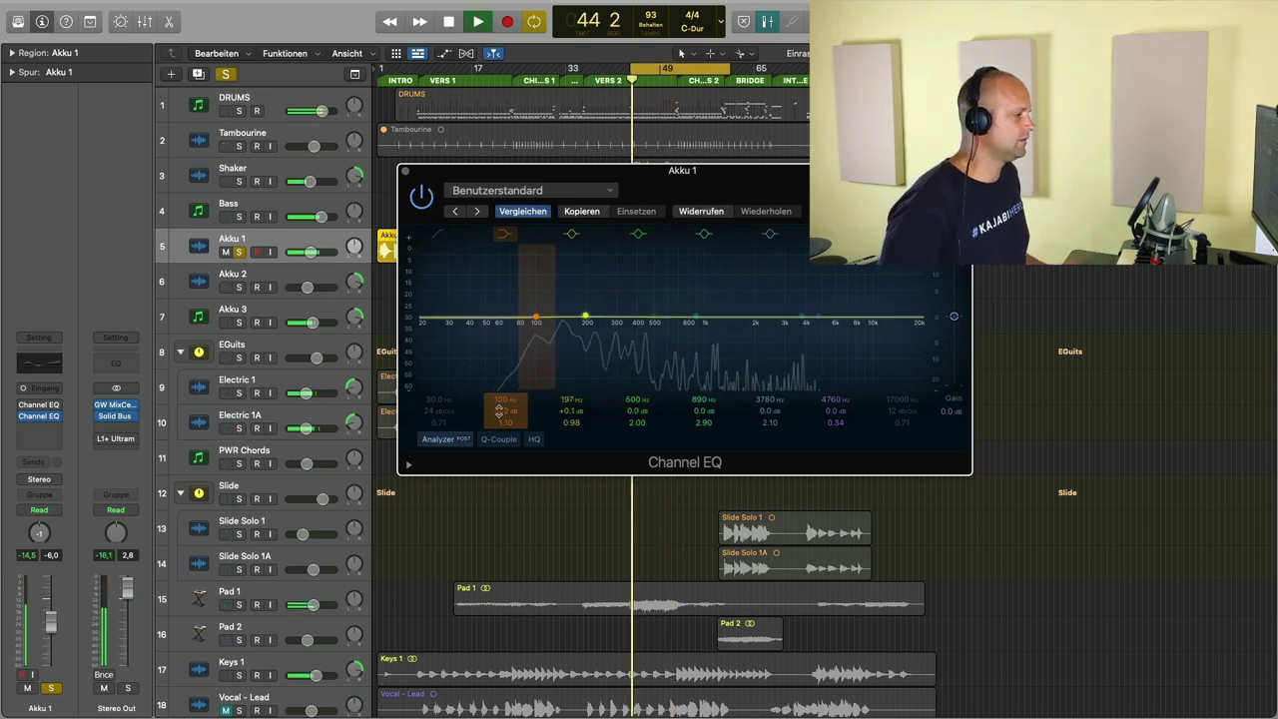
left_click(545, 330)
left_click_drag(537, 325, 537, 347)
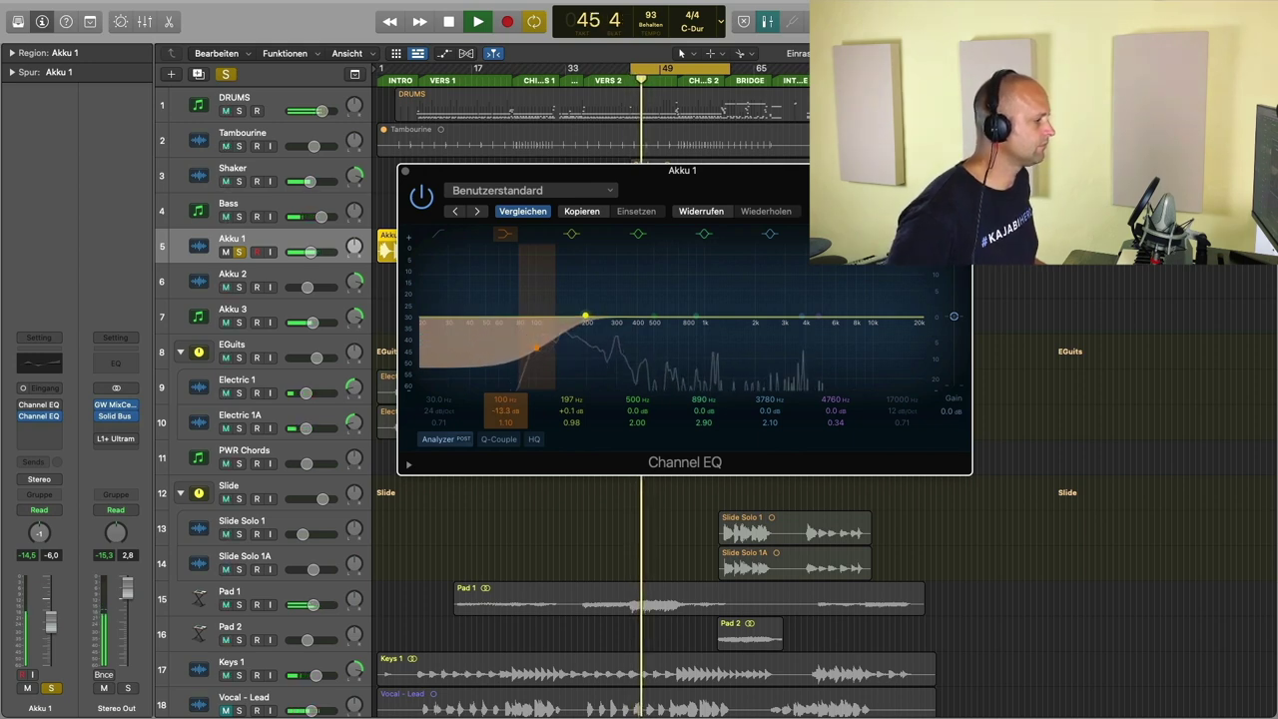
left_click_drag(585, 318, 585, 330)
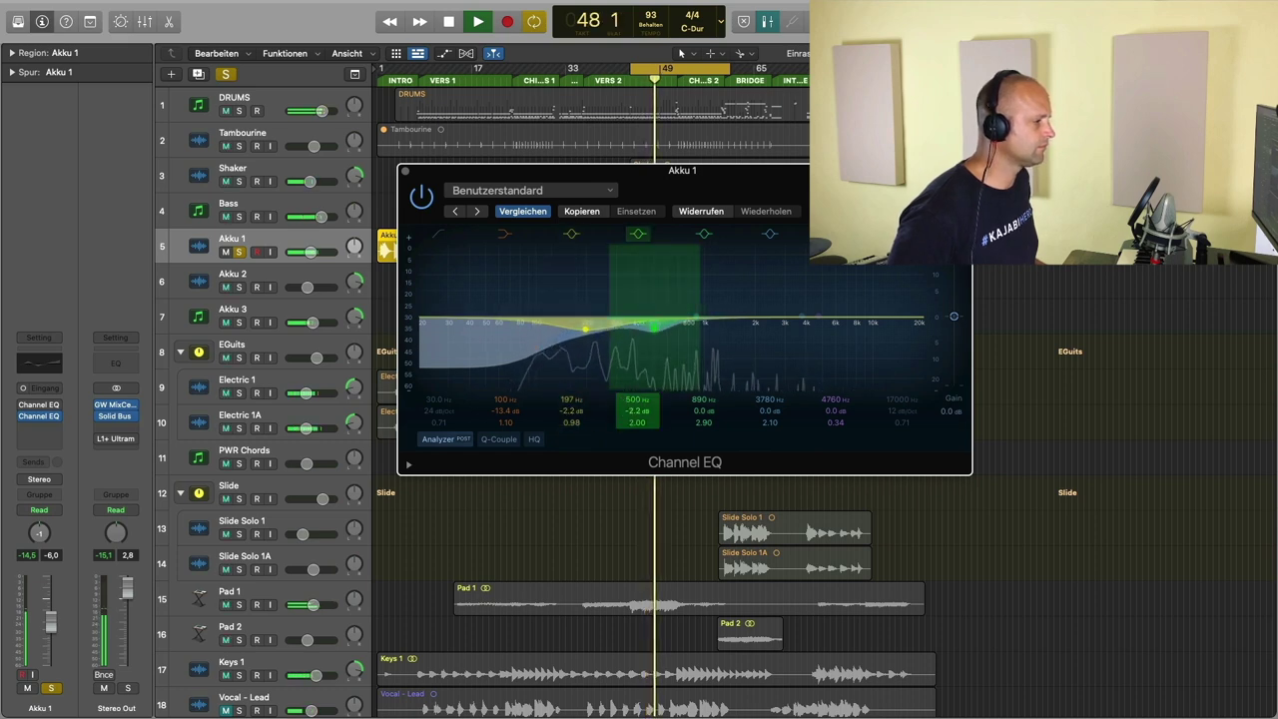
During playback, set the second EQ to -2.9 dB at 500 Hz and +4.7 dB at 4760 Hz, and compare it bypassed and active
left_click_drag(636, 411, 628, 412)
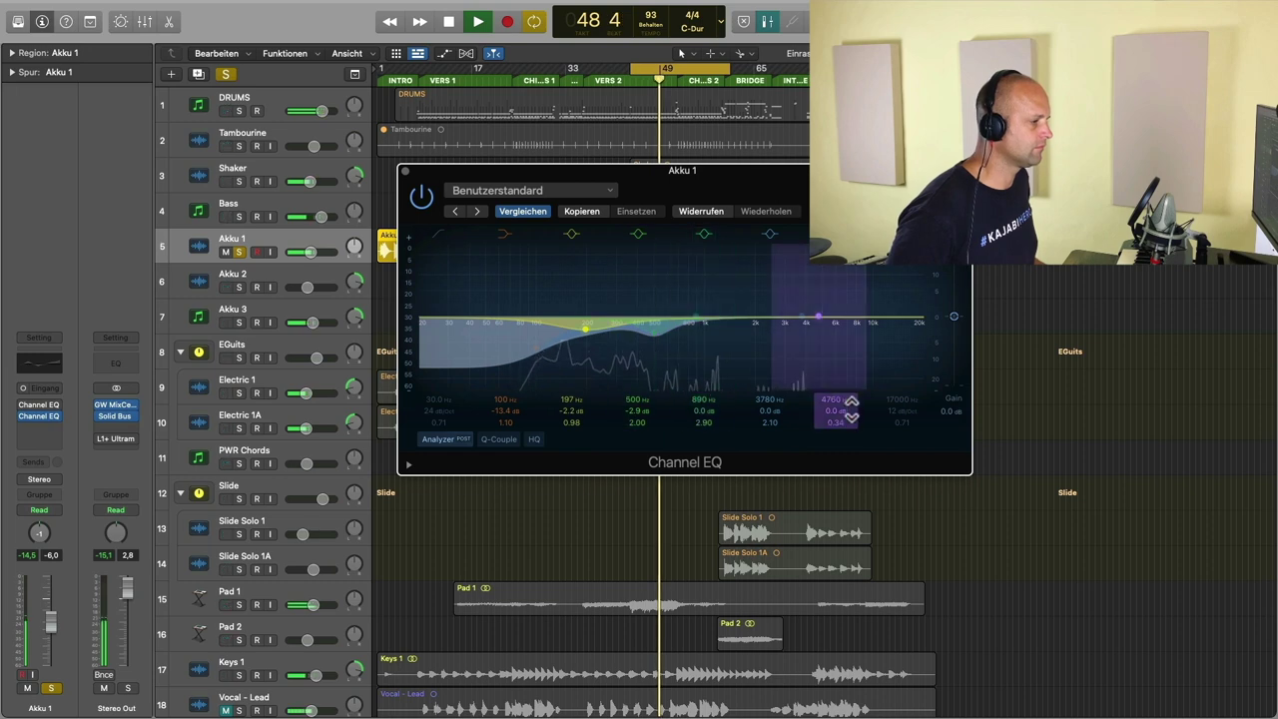
left_click_drag(832, 409, 832, 380)
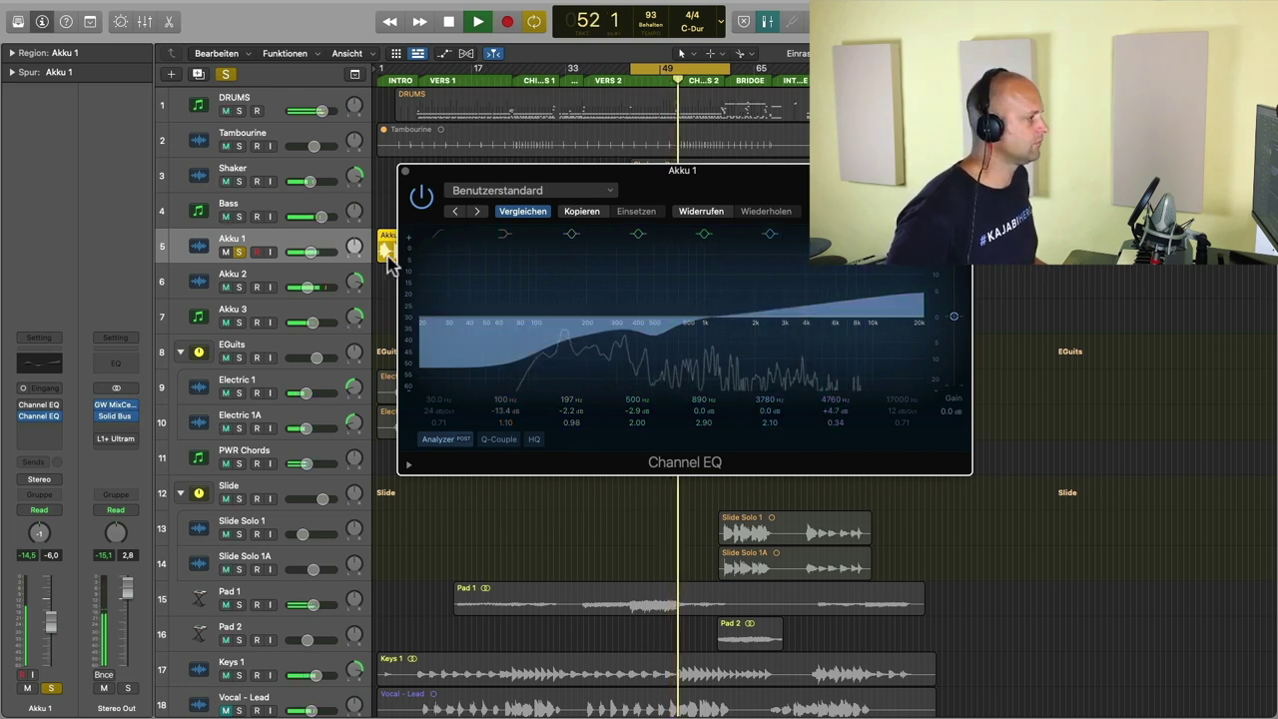
left_click(420, 197)
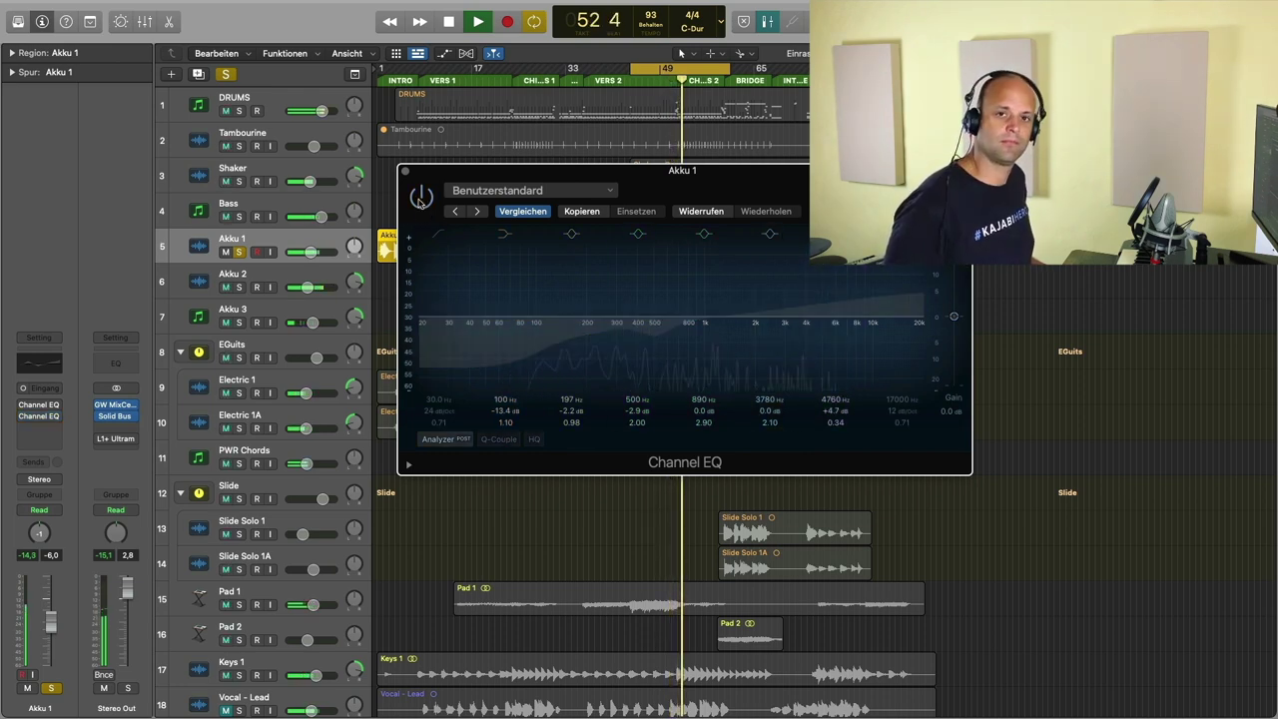
left_click(421, 197)
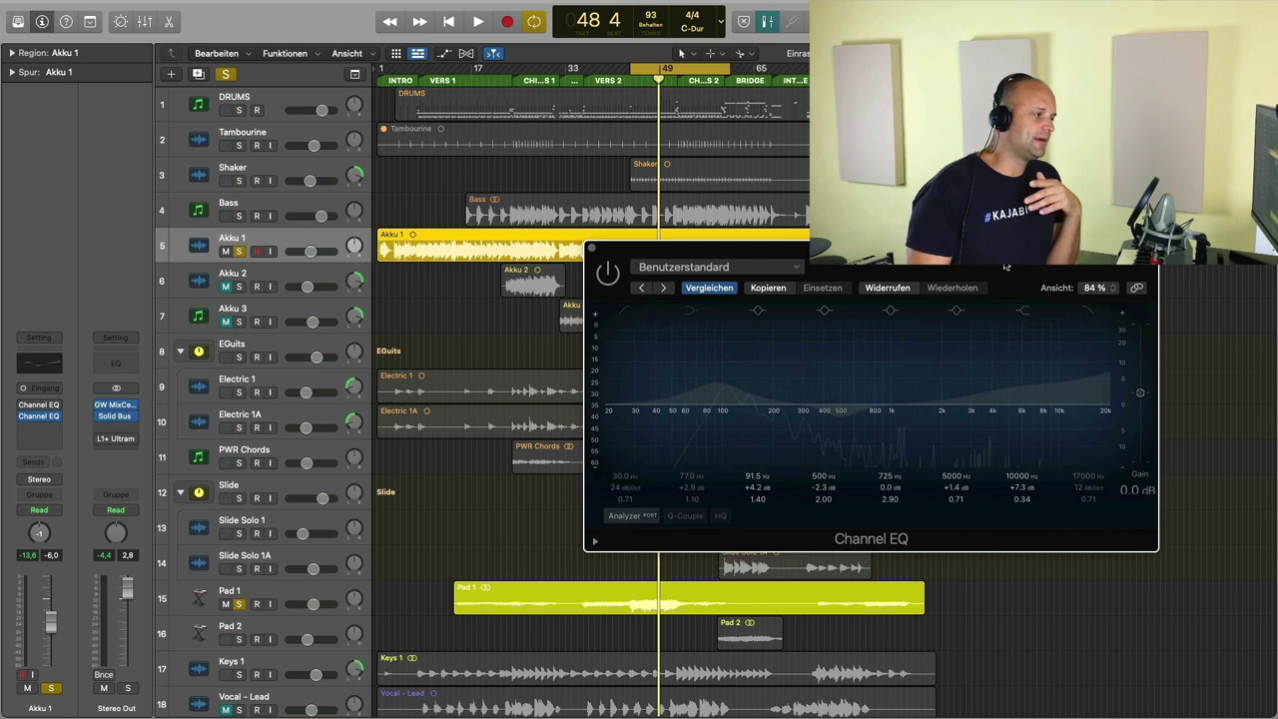
Arrange the Akku 1 and Akku 2 Vintage Console EQ windows side by side beneath the Akku 2 track
left_click_drag(1007, 271, 894, 279)
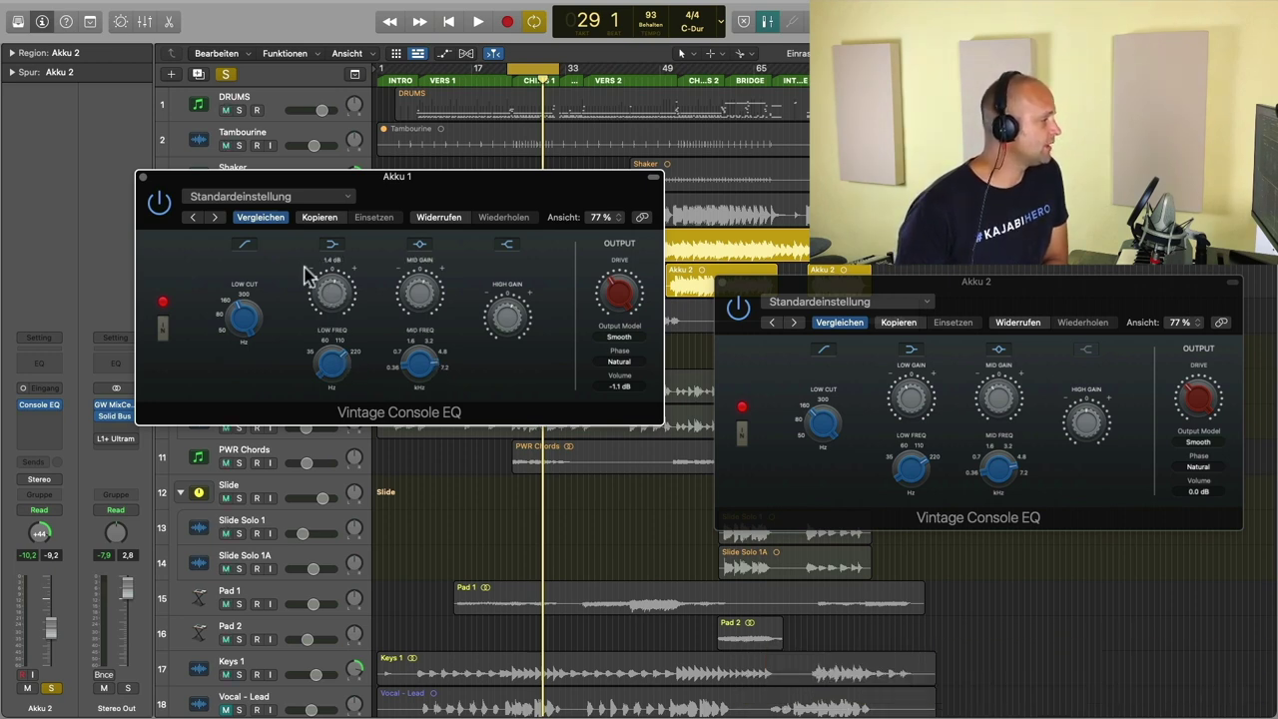
left_click_drag(1048, 285, 1030, 191)
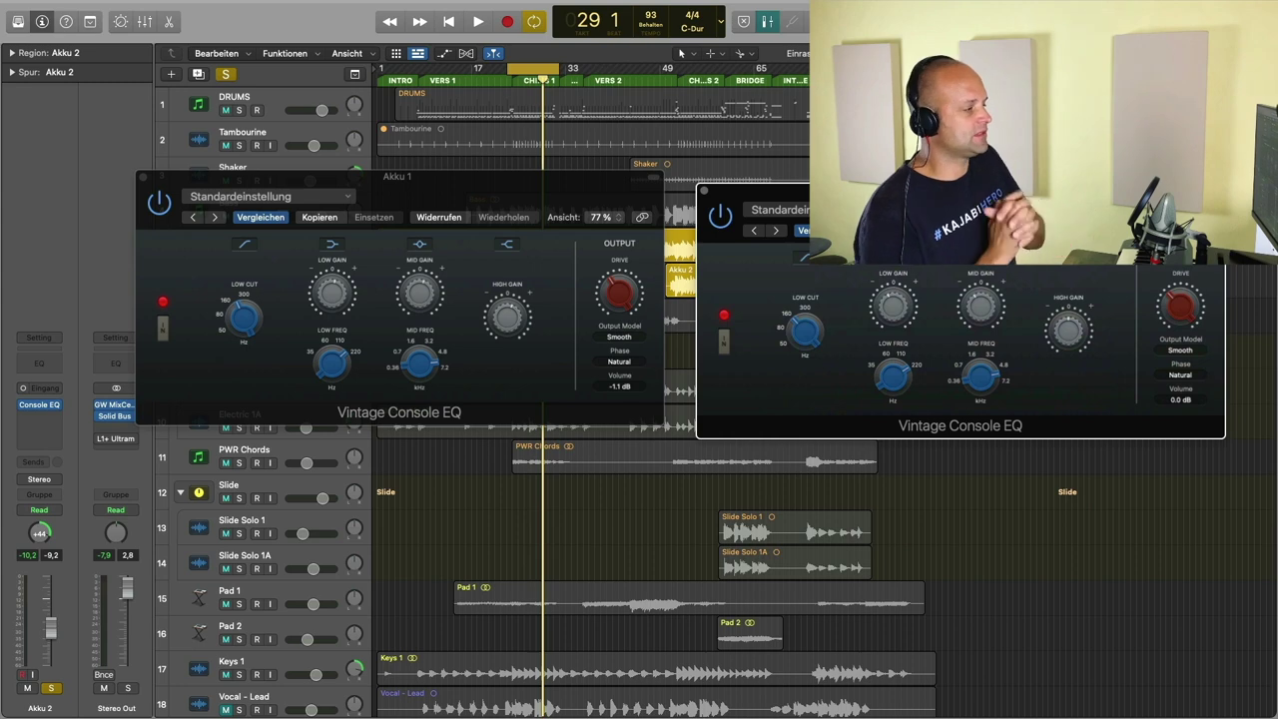
left_click_drag(623, 193, 626, 320)
left_click_drag(1021, 205, 993, 317)
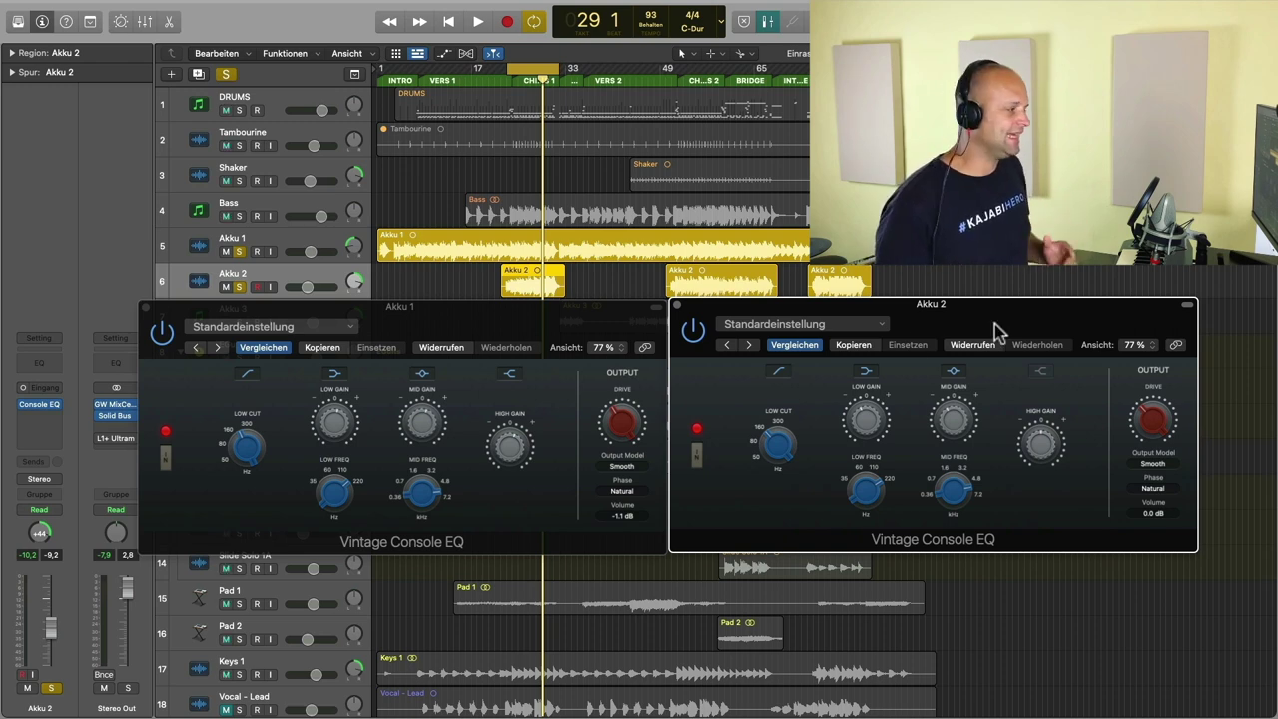
Switch both guitars' console EQs out of the signal and listen to the first chorus from its start
left_click(167, 455)
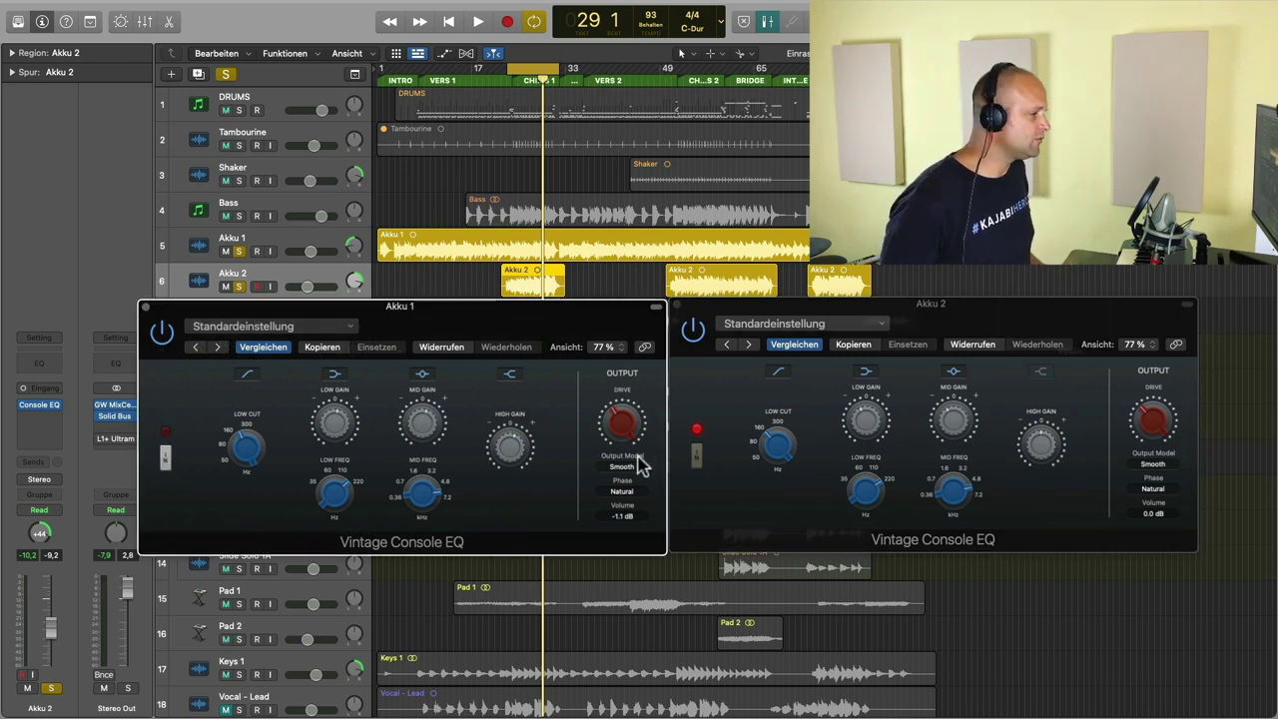
left_click(698, 456)
left_click_drag(515, 86, 511, 79)
key("space")
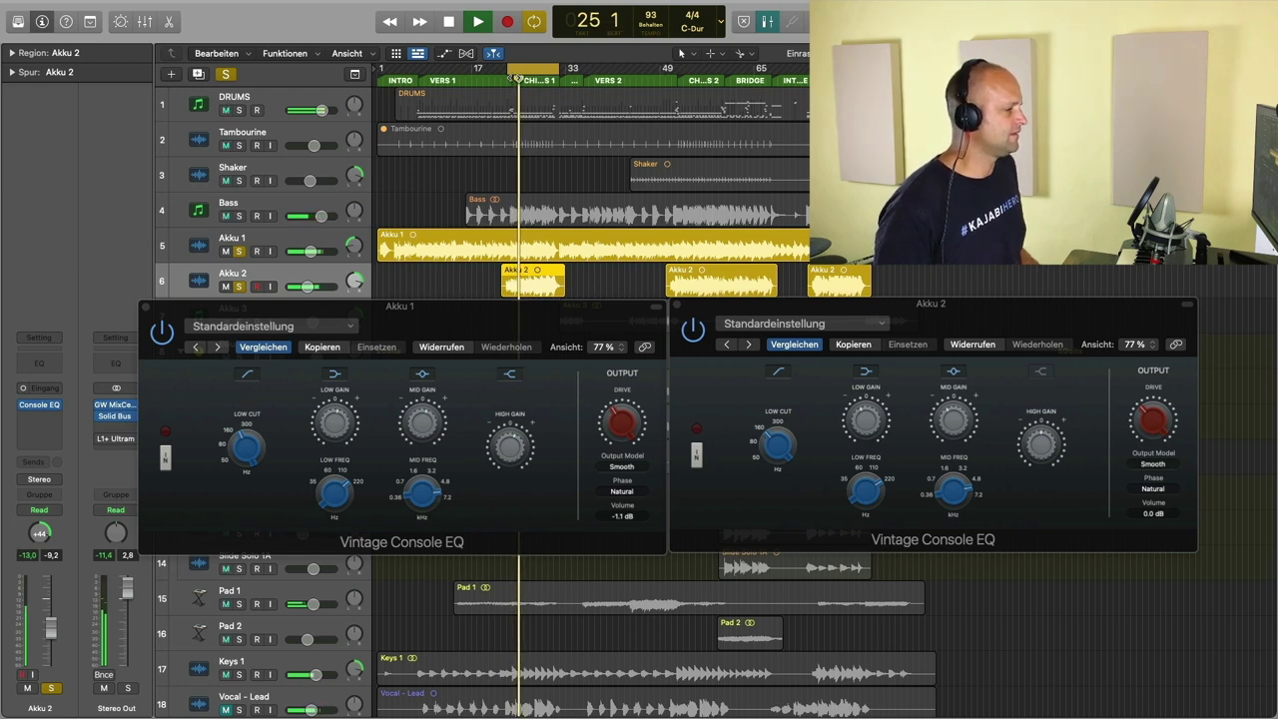
key("space")
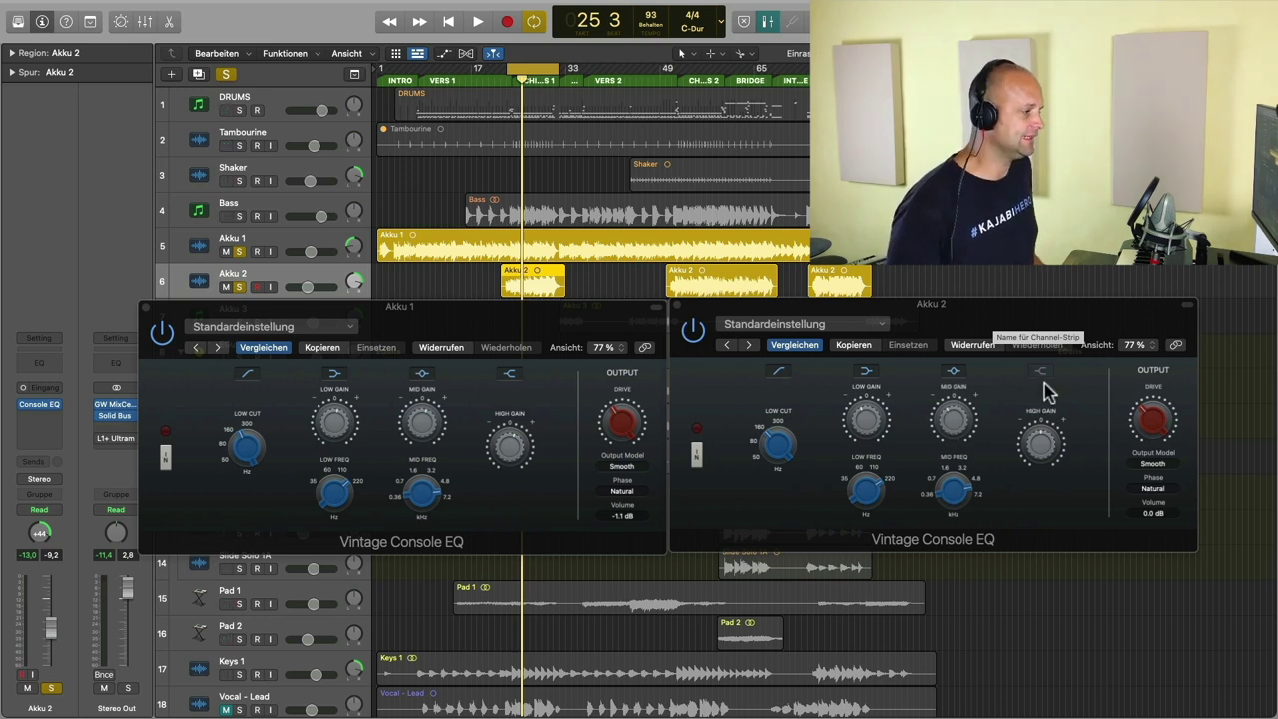
Replay the soloed first chorus and switch the Akku 1 and Akku 2 console EQs back in to hear the difference
left_click(637, 311)
left_click(702, 310)
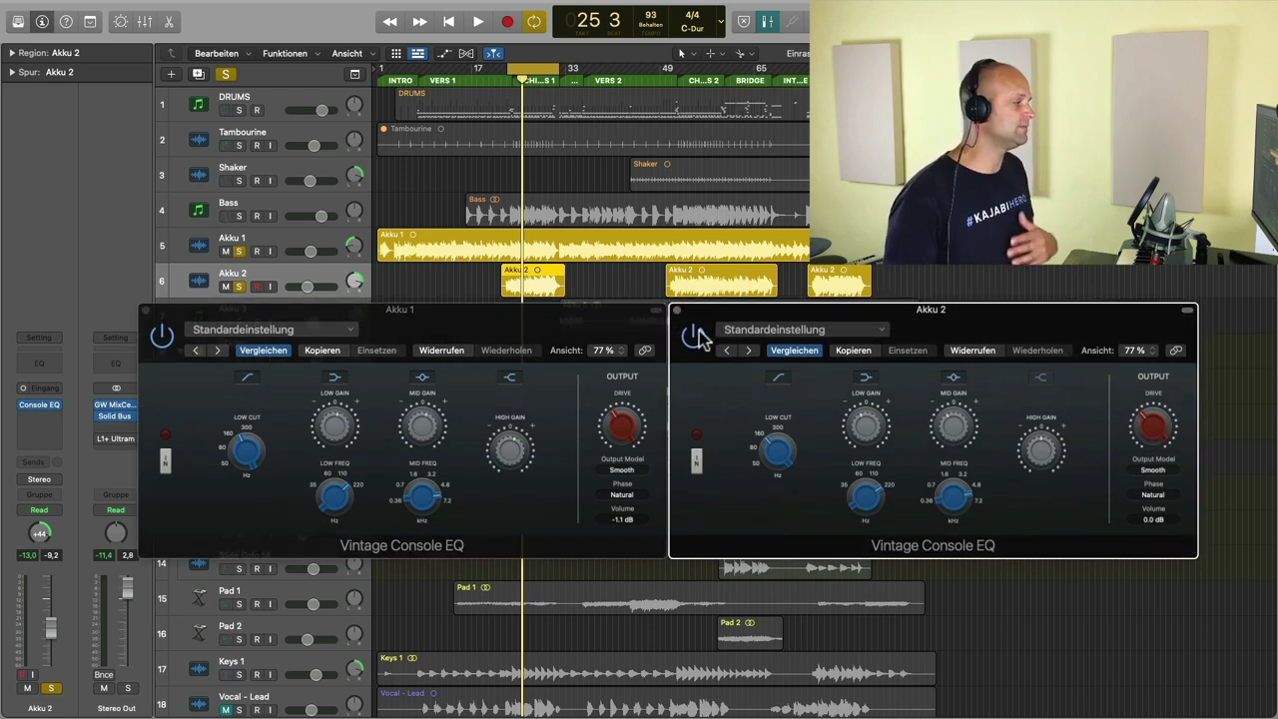
left_click(503, 499)
key("space")
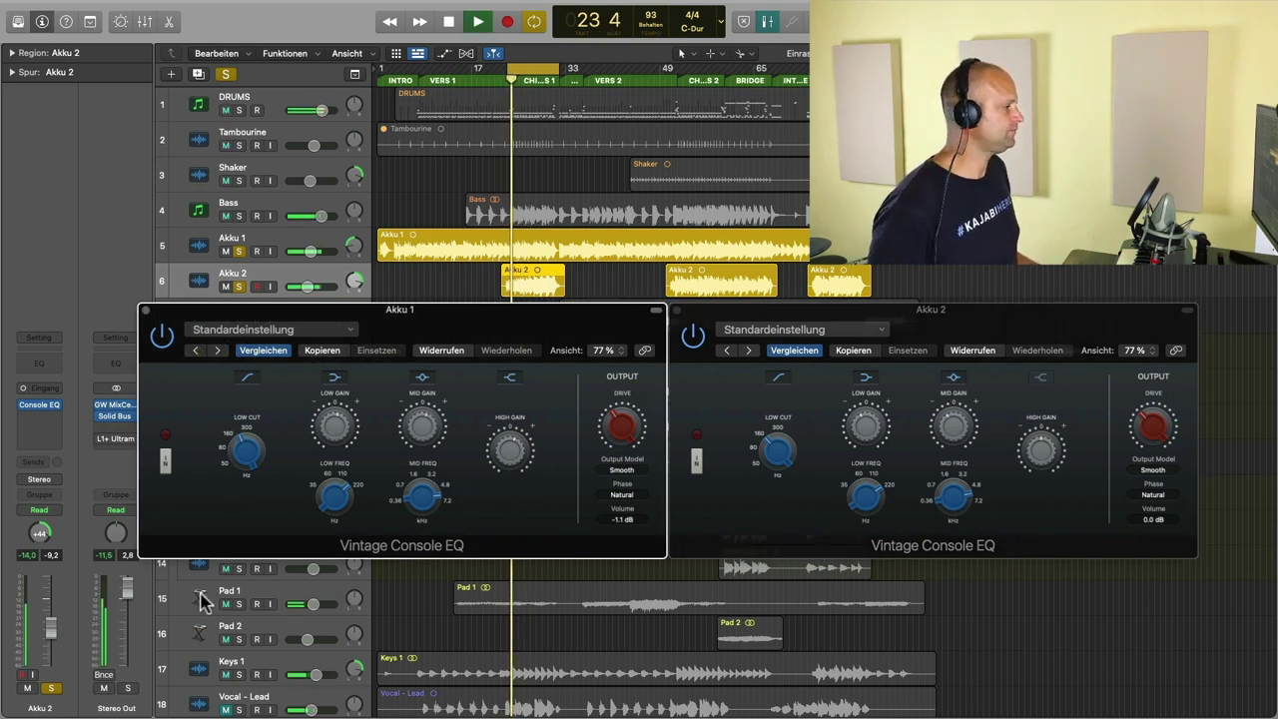
left_click(166, 464)
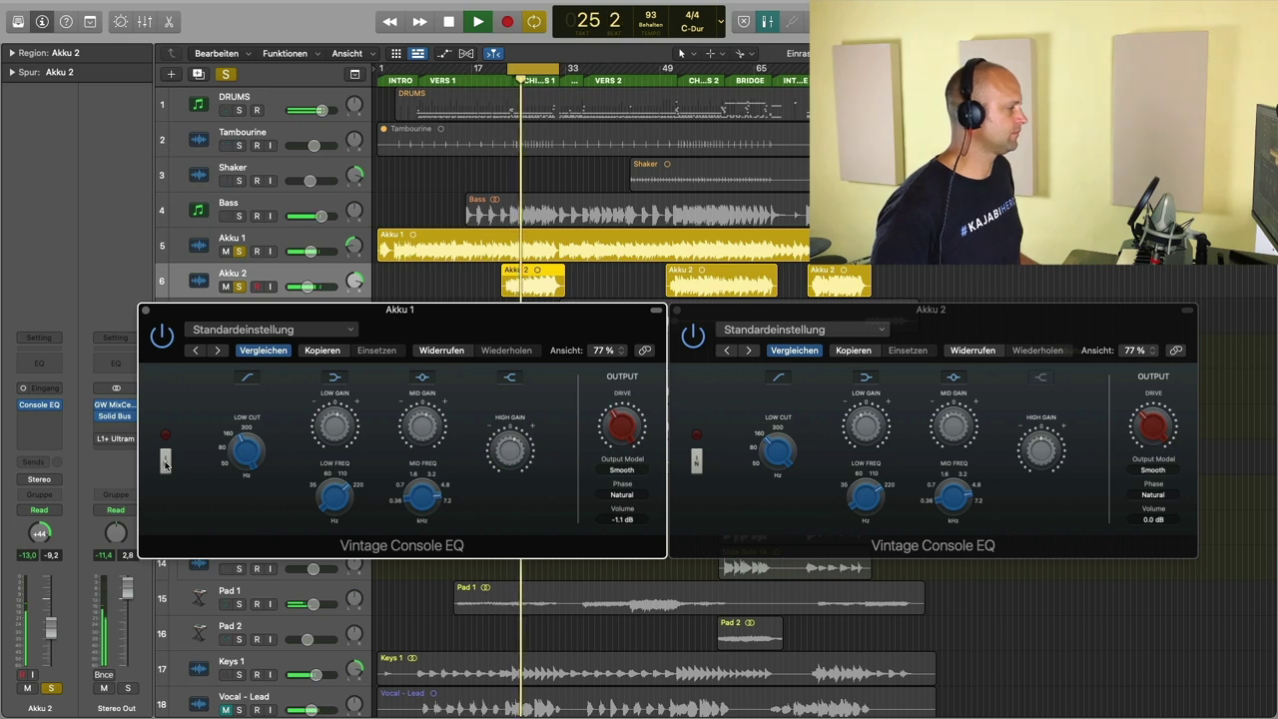
left_click(699, 468)
left_click(700, 473)
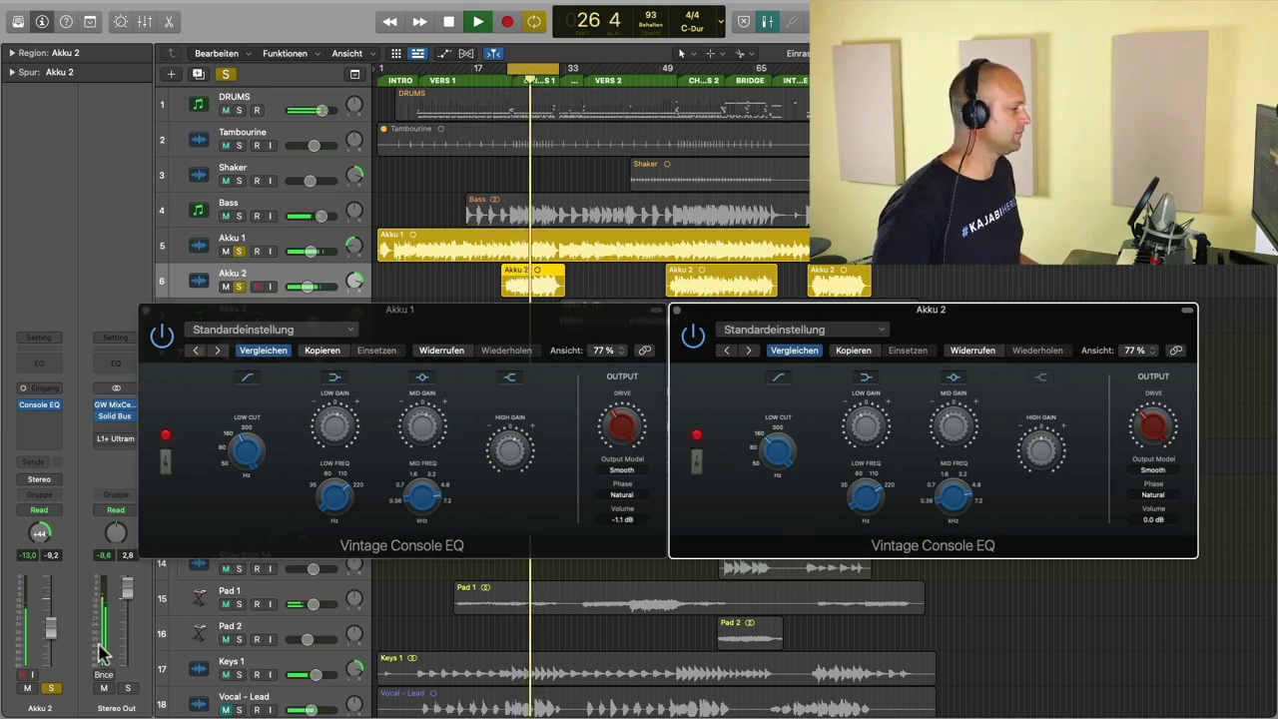
Turn off all solos, compare both console EQs off and on in the full mix, and stop playback
left_click(226, 75)
left_click(166, 461)
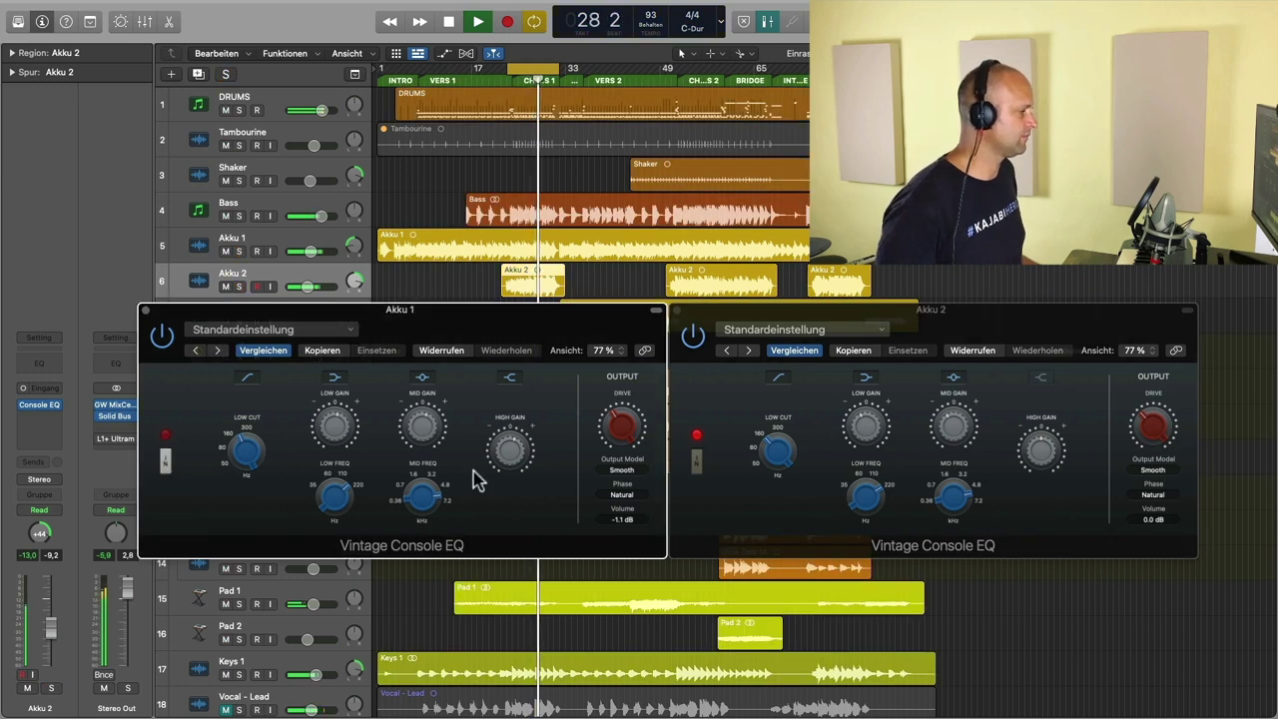
left_click(698, 465)
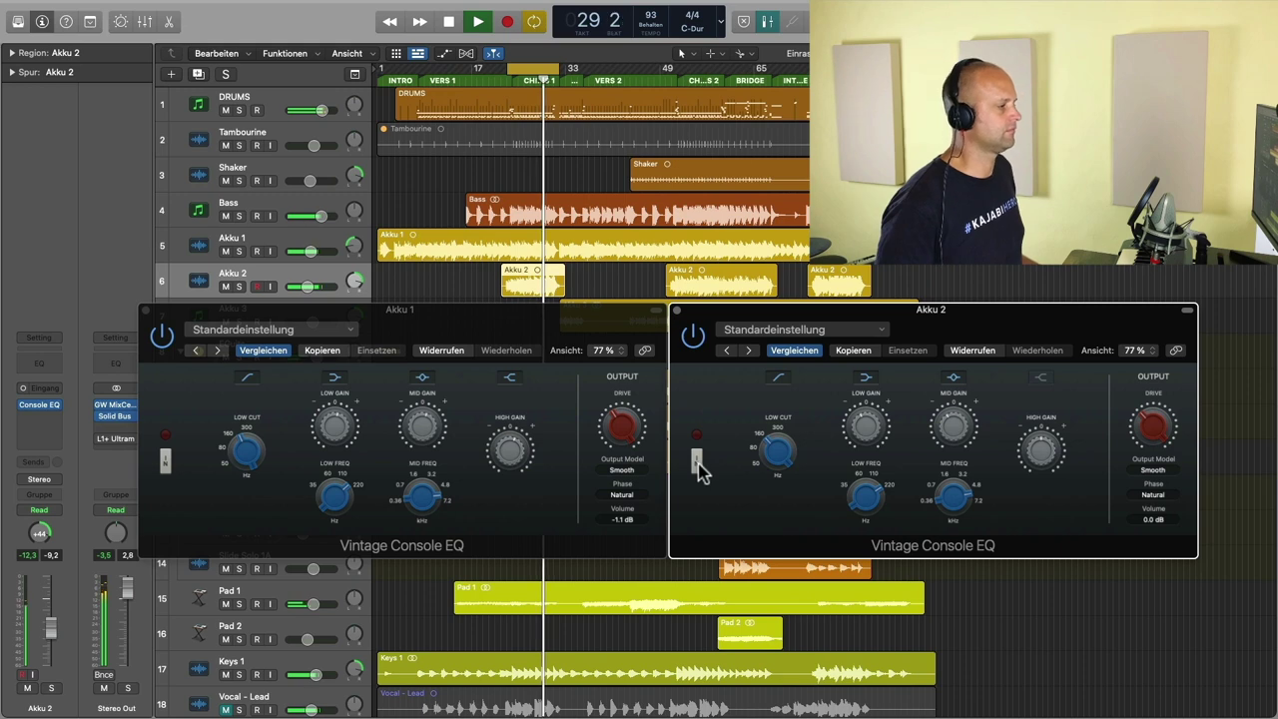
left_click(166, 462)
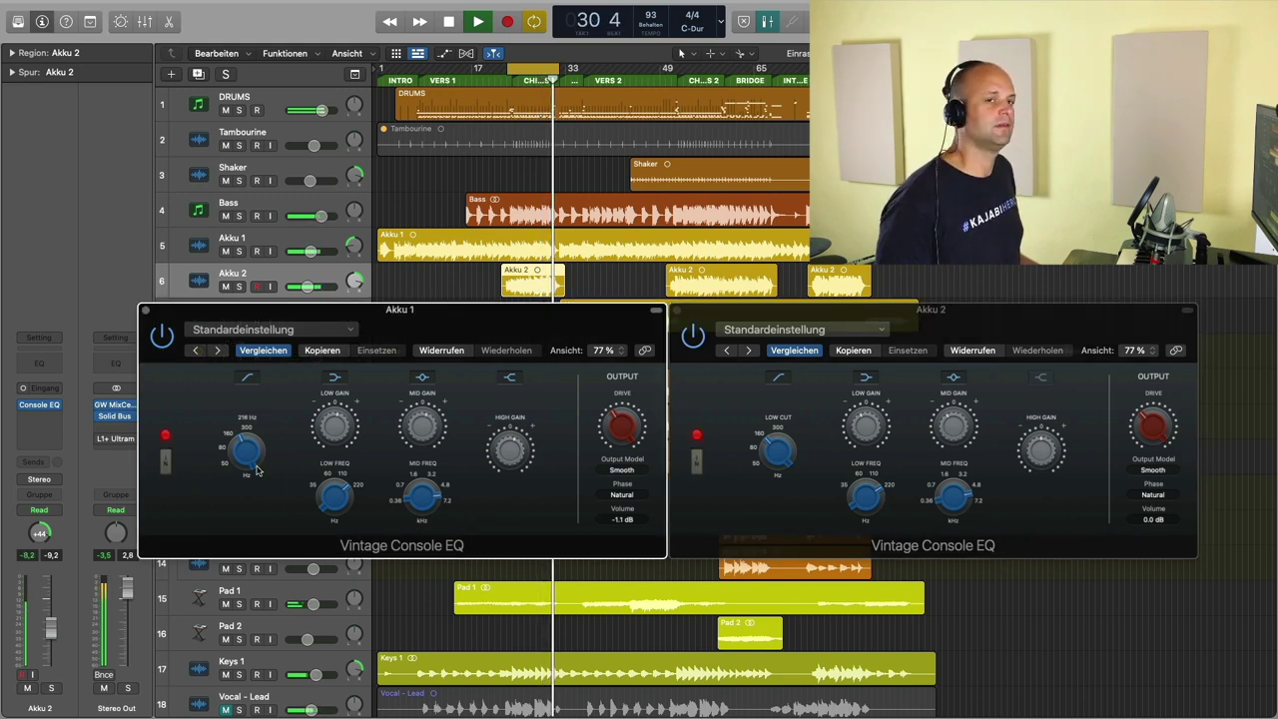
key("space")
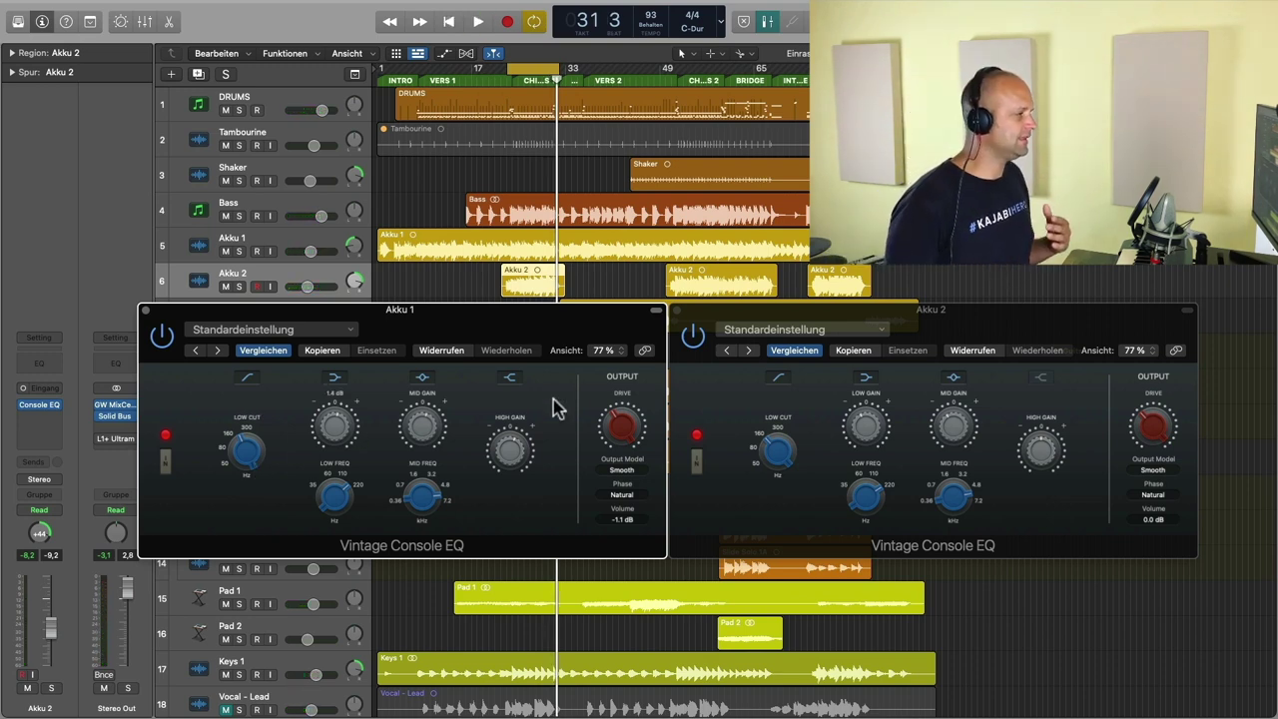
Select the Akku 1 track and close the Akku 1 and Akku 2 console EQ windows
left_click(290, 248)
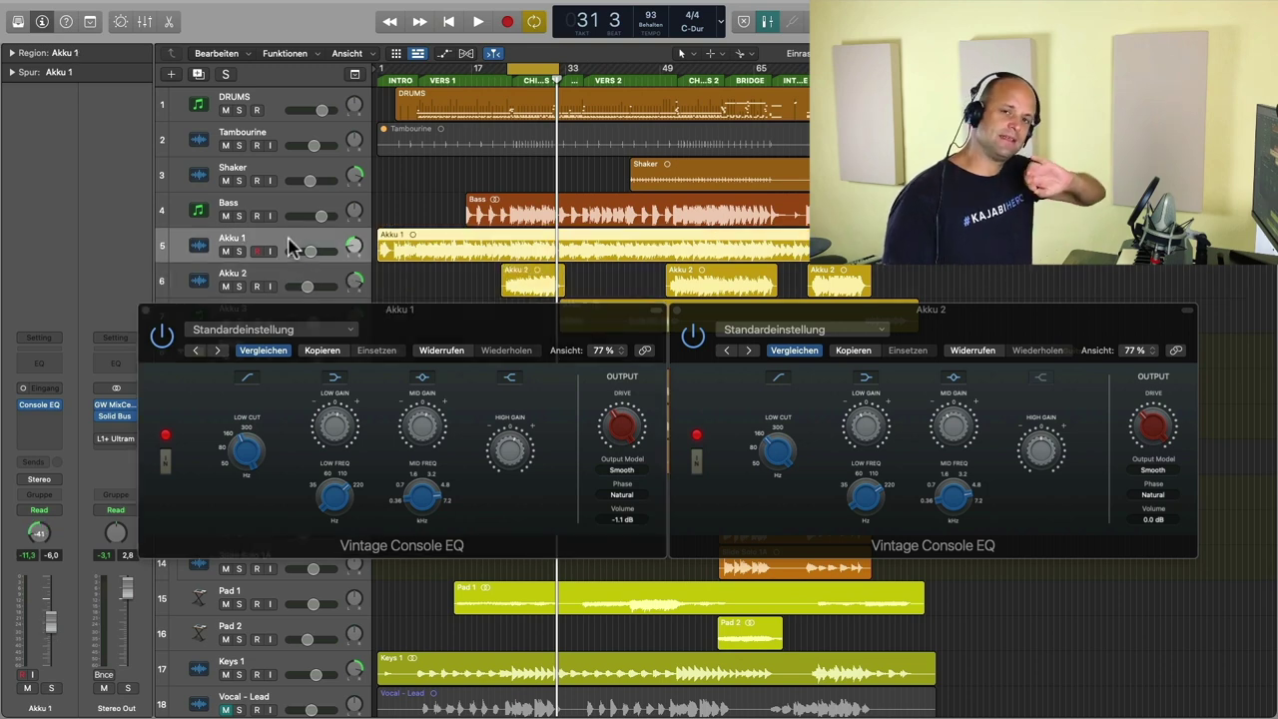
left_click(676, 311)
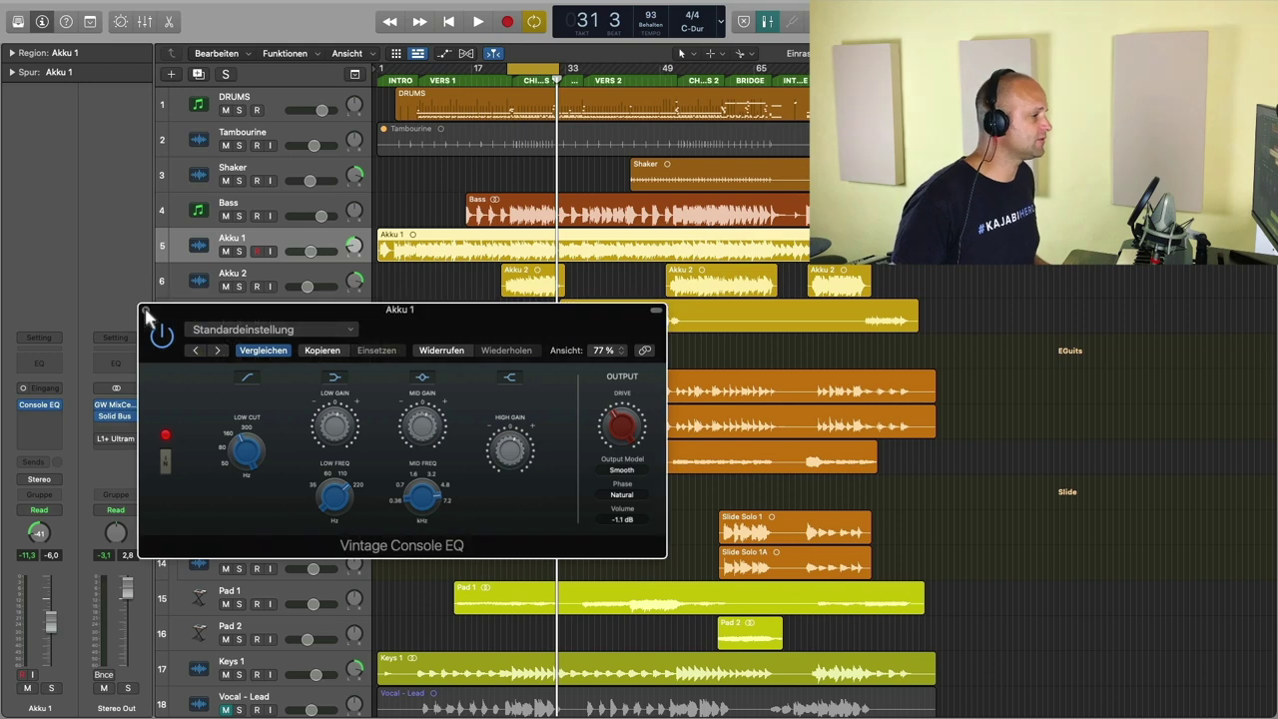
left_click(145, 311)
Select the Akku 3 track and play the mix with the cycle area moved to bars 44 to 53
left_click(253, 313)
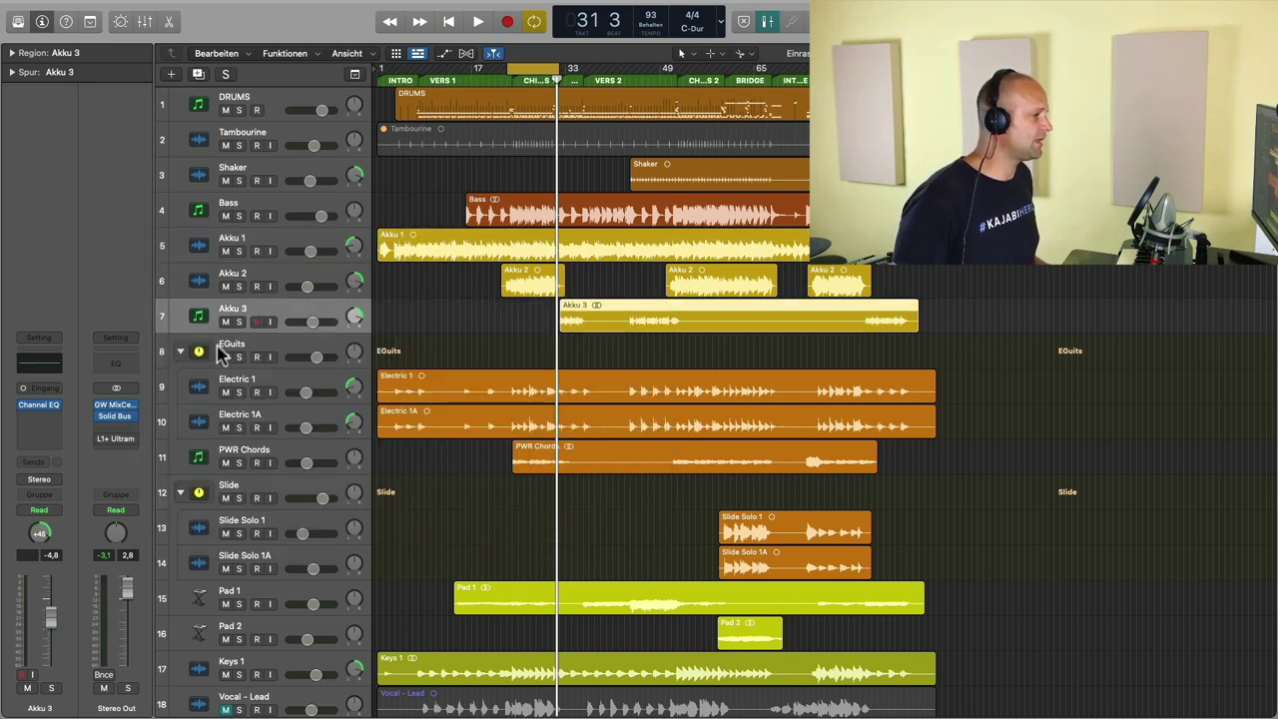
left_click_drag(545, 70, 667, 70)
left_click(686, 77)
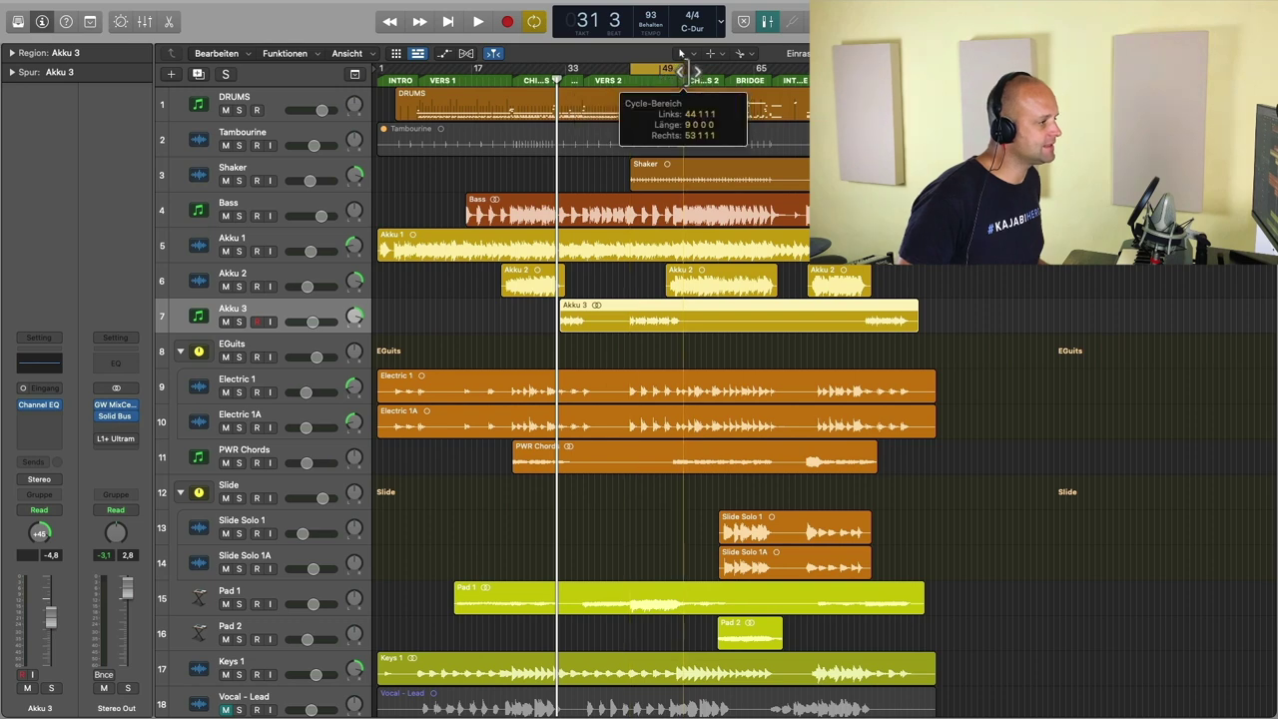
key("space")
Replace Akku 3's Channel EQ with a mono Vintage Console EQ and stop playback
left_click(57, 408)
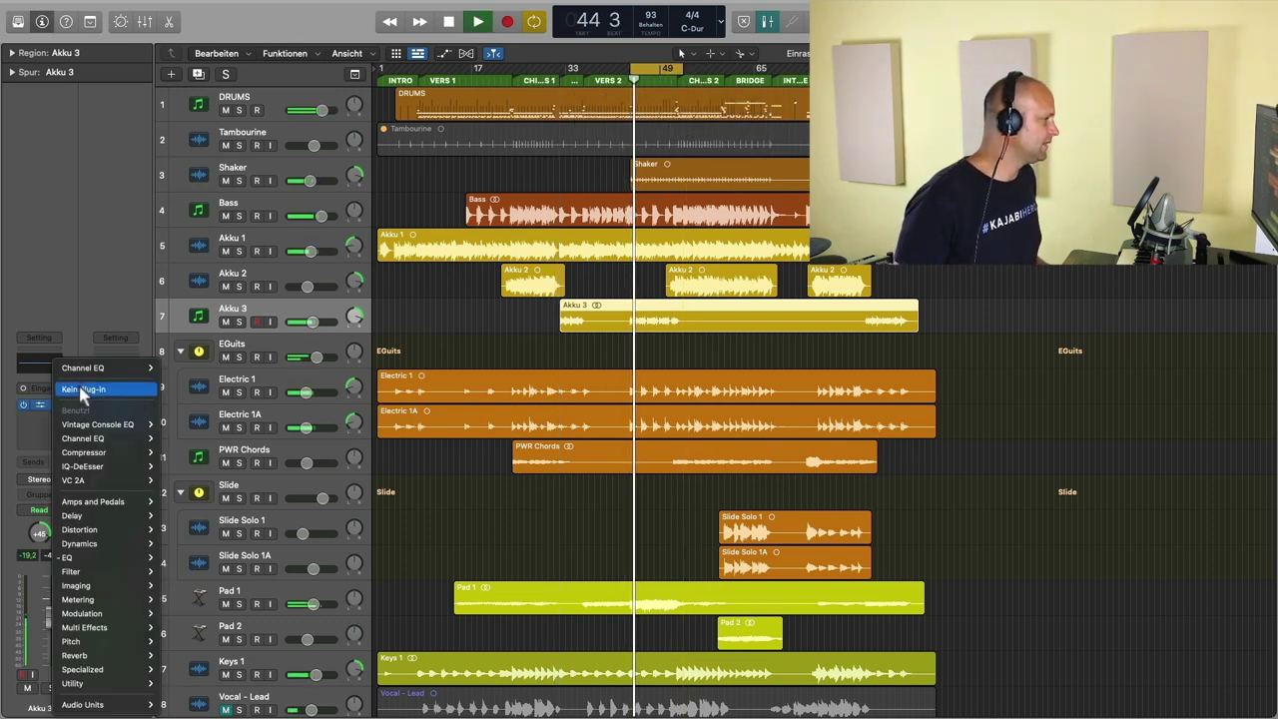
left_click(82, 391)
left_click(49, 407)
mouse_move(93, 444)
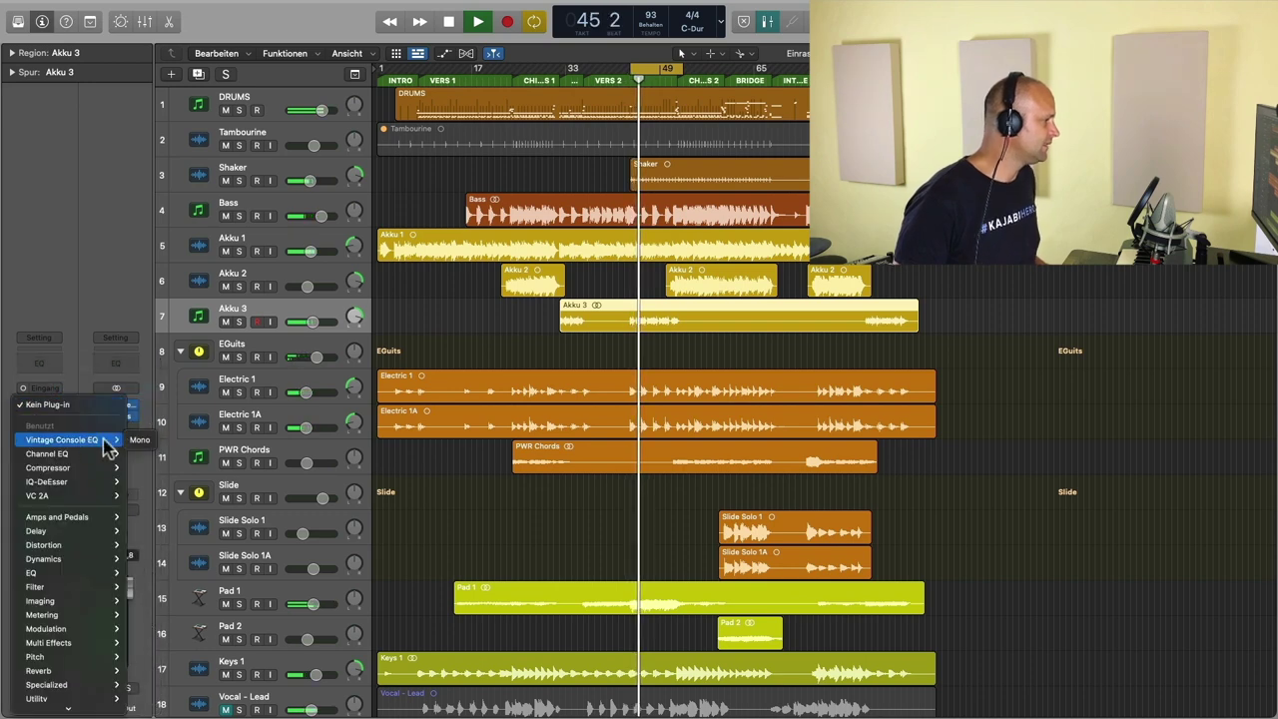
left_click(139, 439)
key("space")
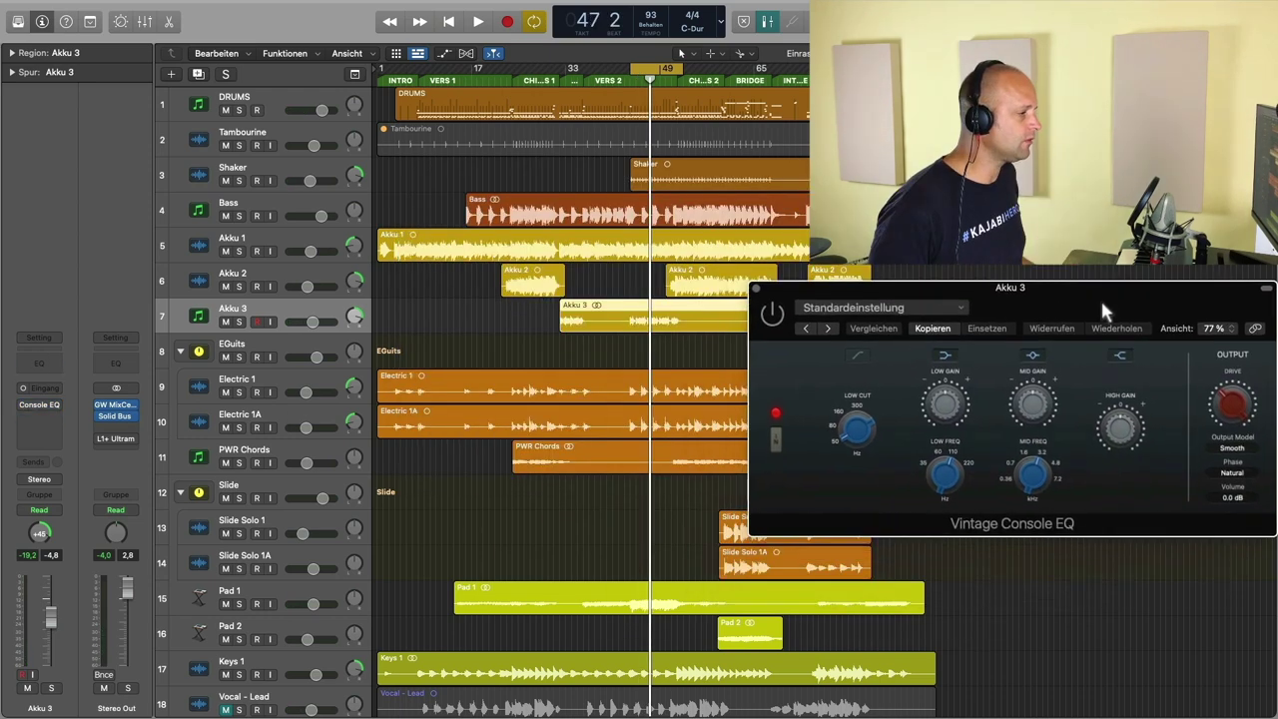
During playback, set Akku 3's console EQ mid frequency to 3.2 kHz and adjust its mid and high gain
left_click_drag(1103, 310, 1005, 352)
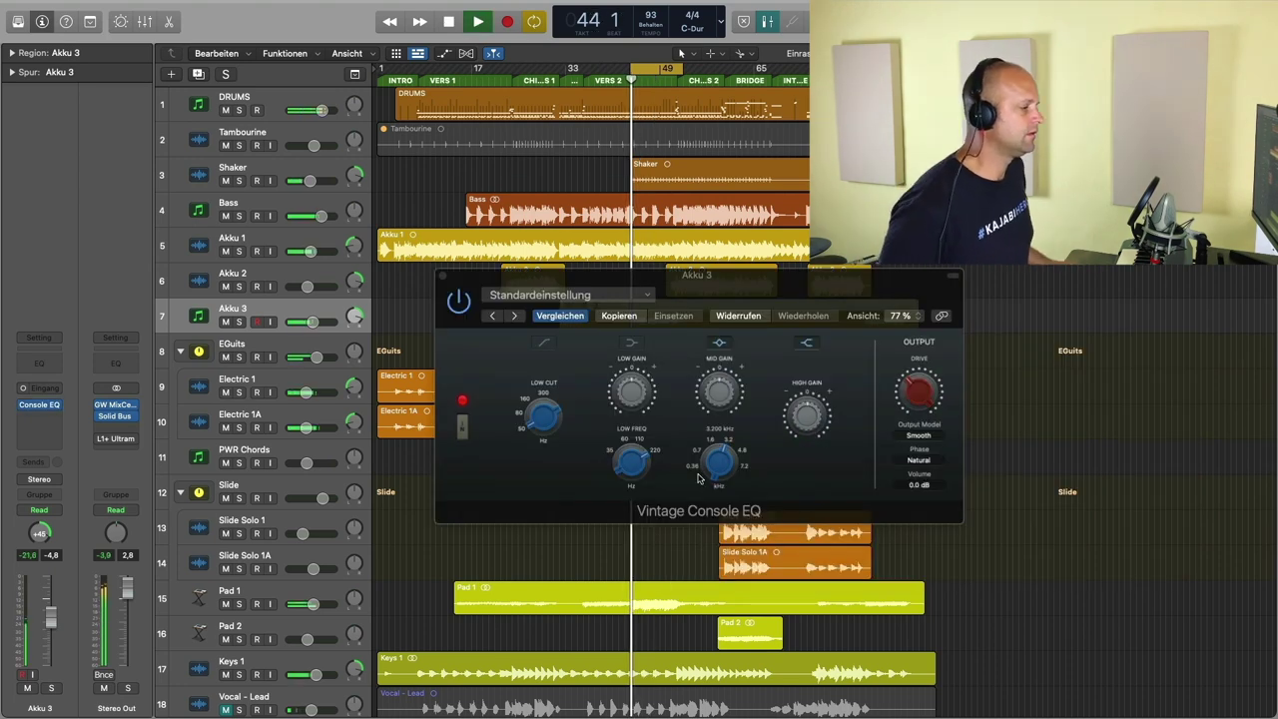
left_click(809, 418)
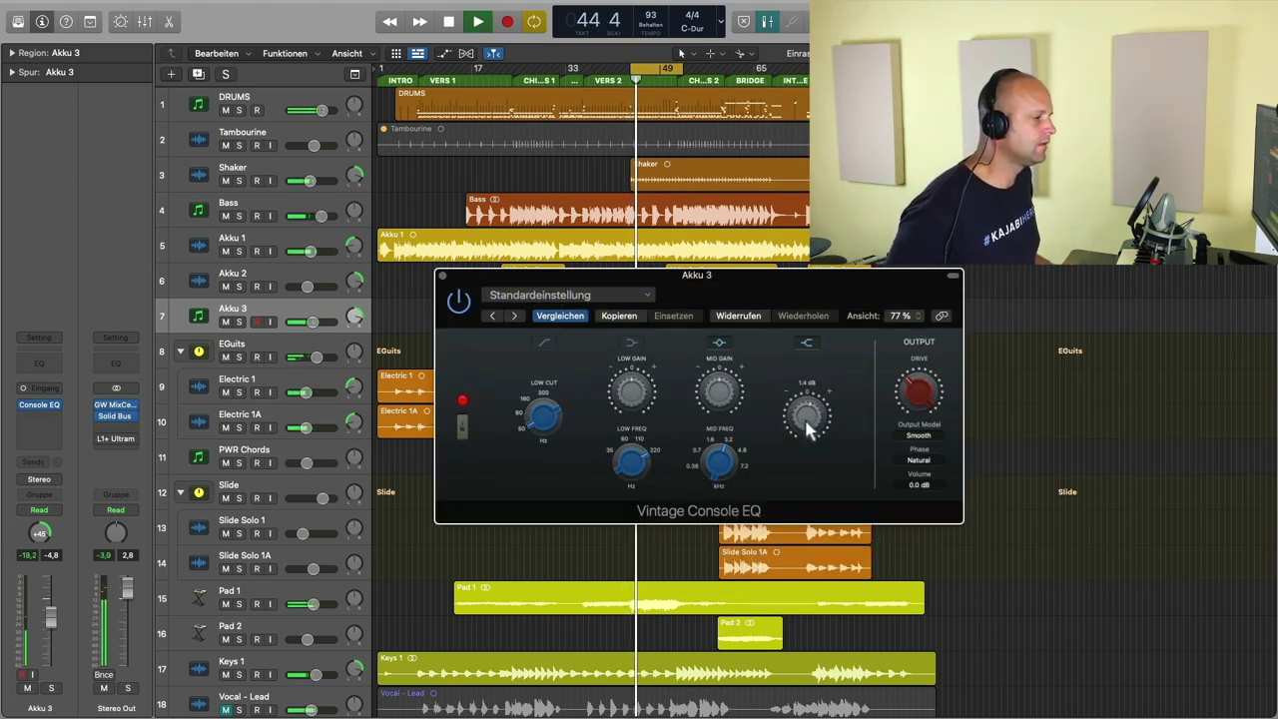
left_click_drag(809, 417, 799, 392)
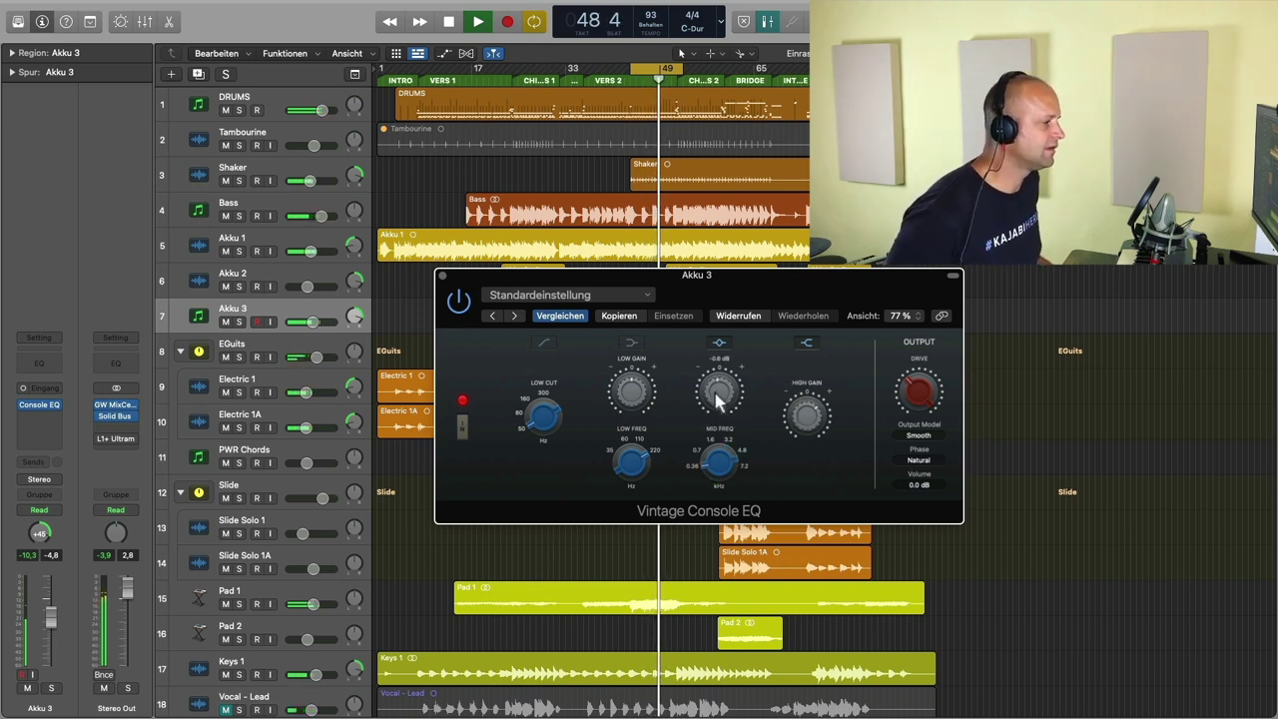
key("space")
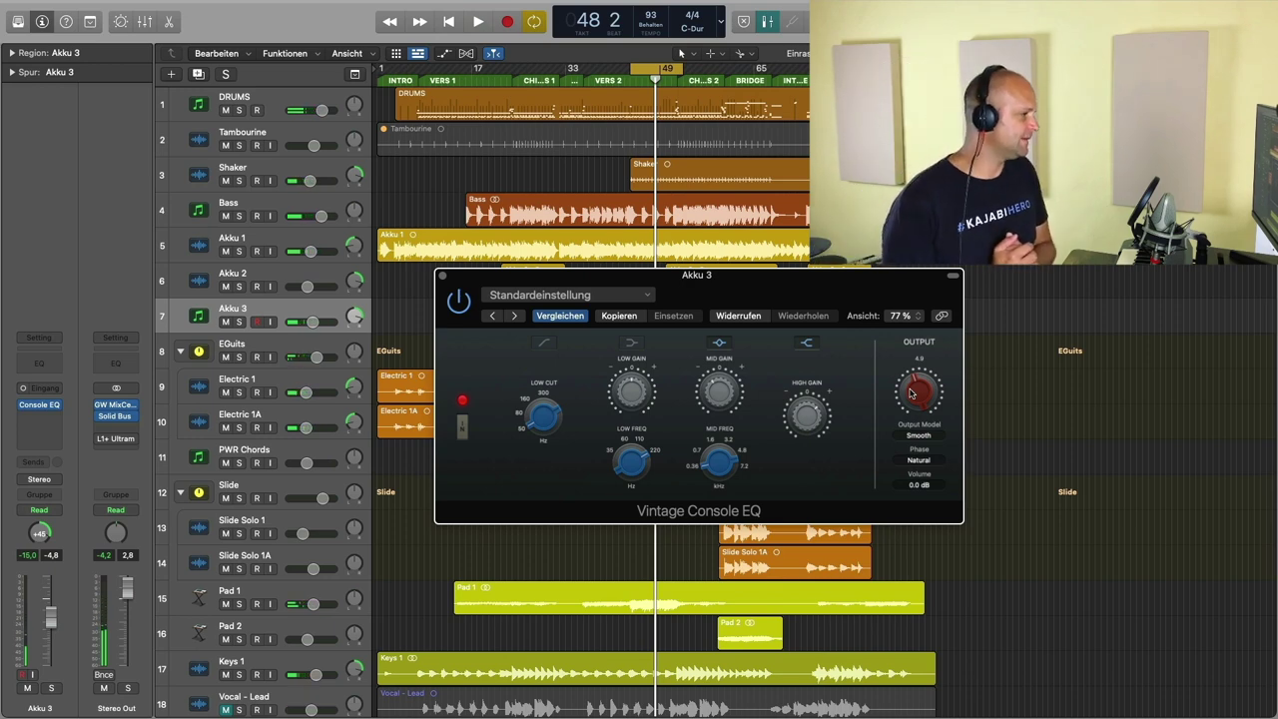